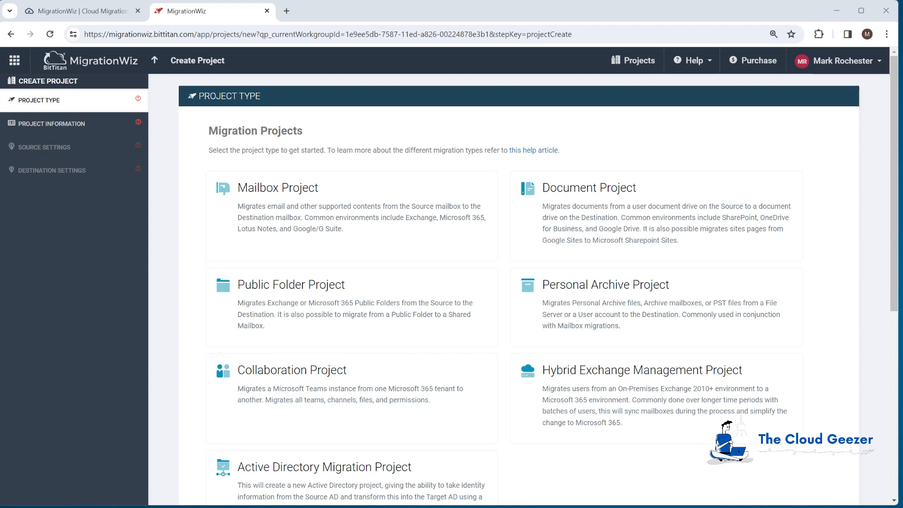
Step: Set up an Active Directory Migration Project named Demo AD Project for customer Planeium and copy its API key from the source settings
scroll(381, 470, down, 1)
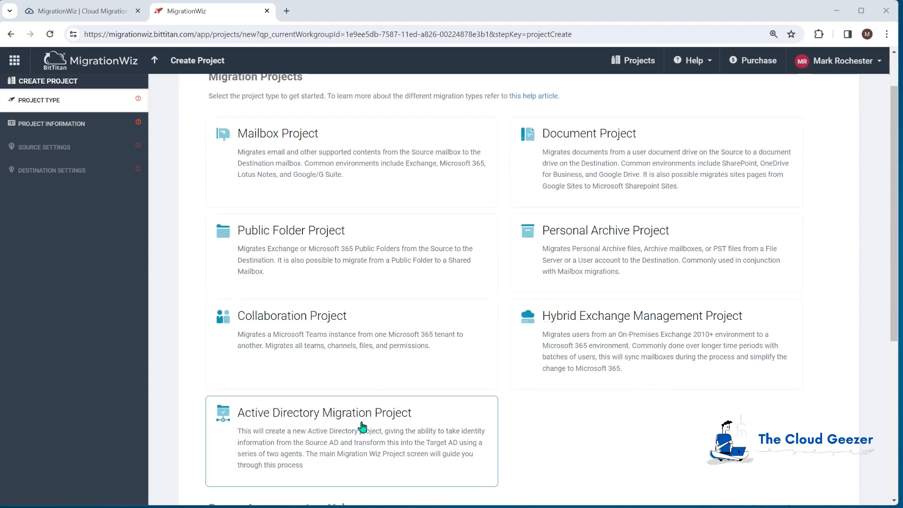
click(375, 426)
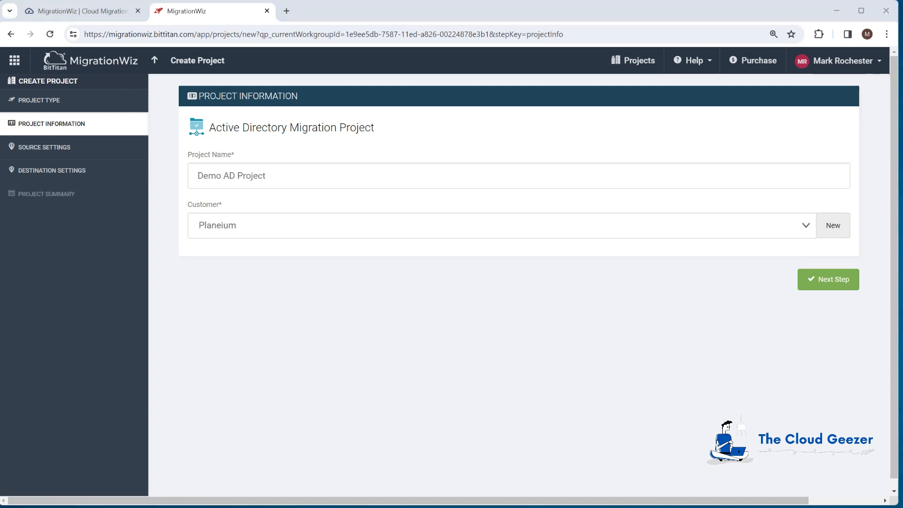
click(820, 284)
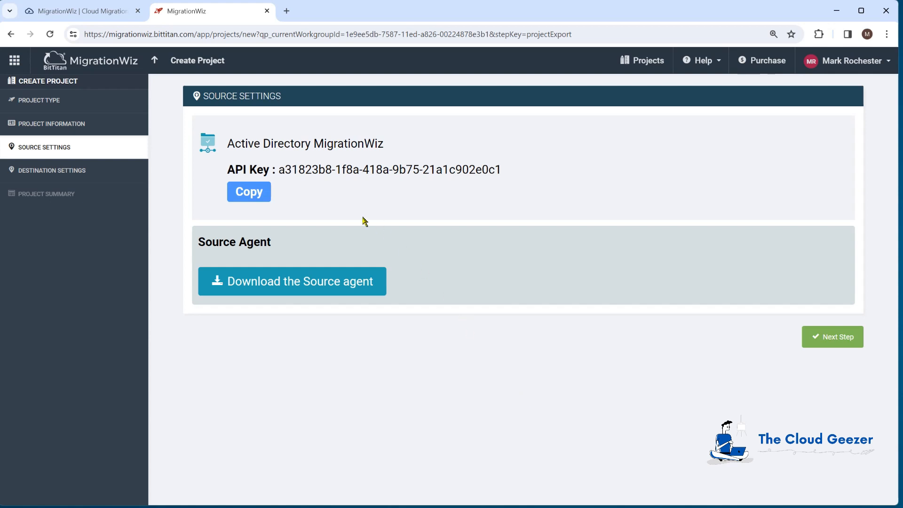
click(260, 197)
click(831, 338)
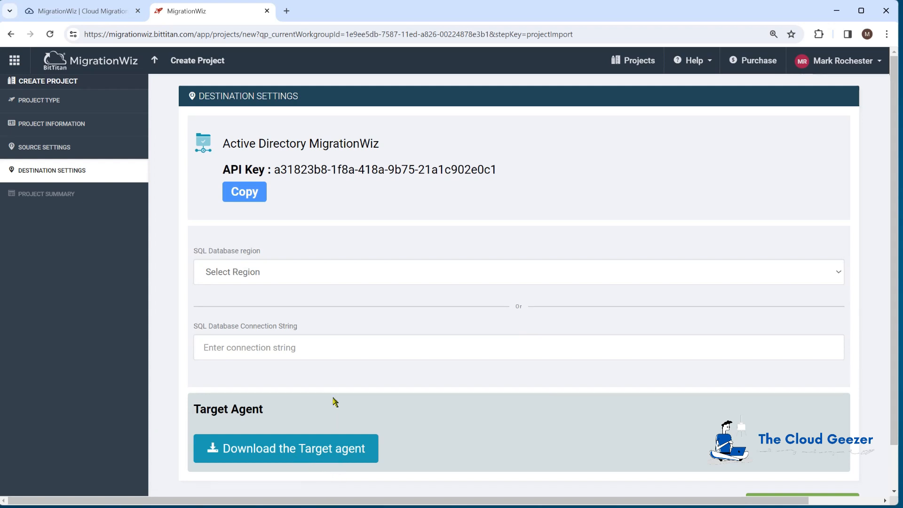
Step: Set the destination SQL database region to West US 2 and save the project
click(330, 277)
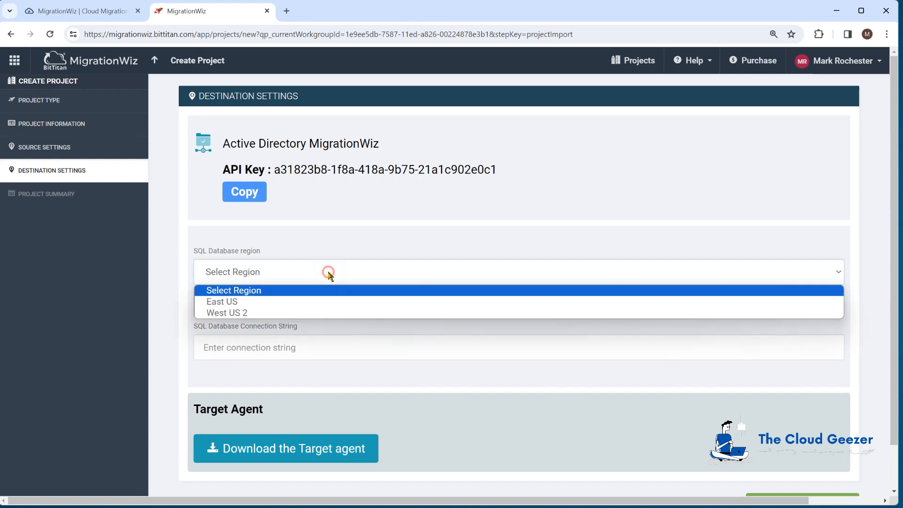
click(245, 313)
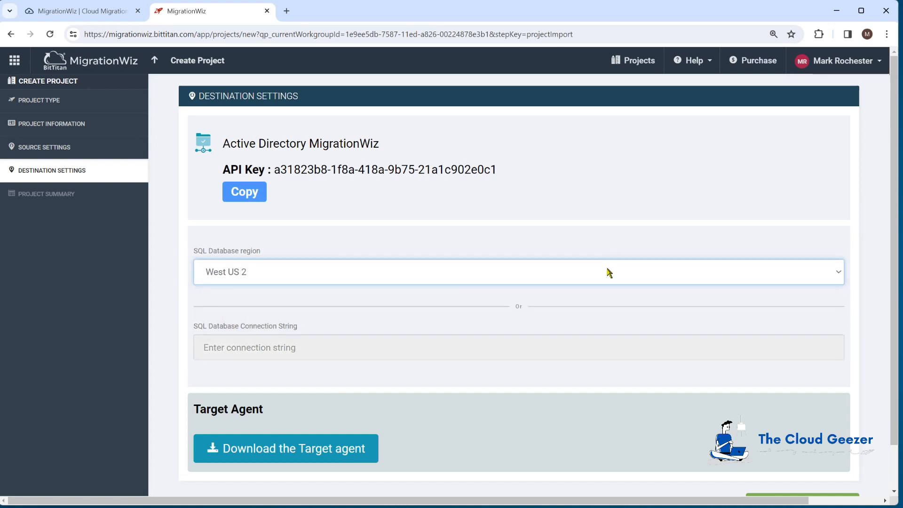
scroll(609, 273, down, 1)
click(801, 462)
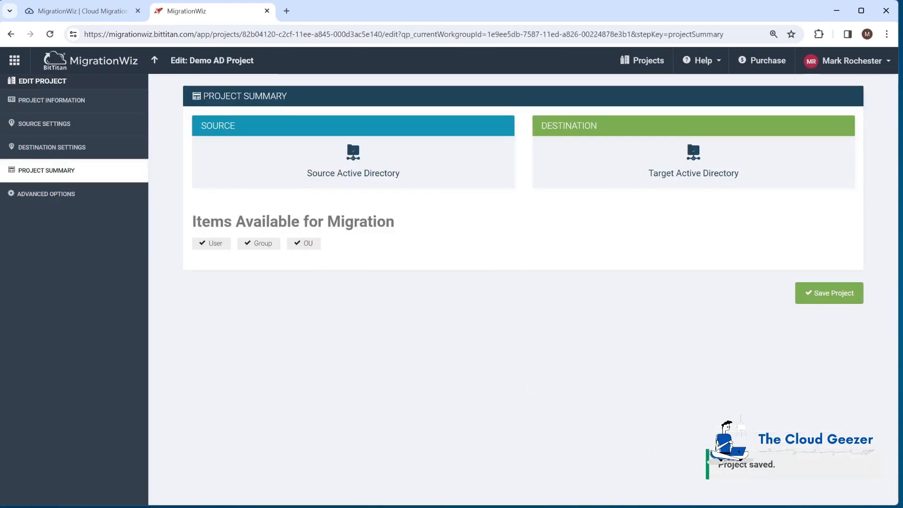
click(820, 300)
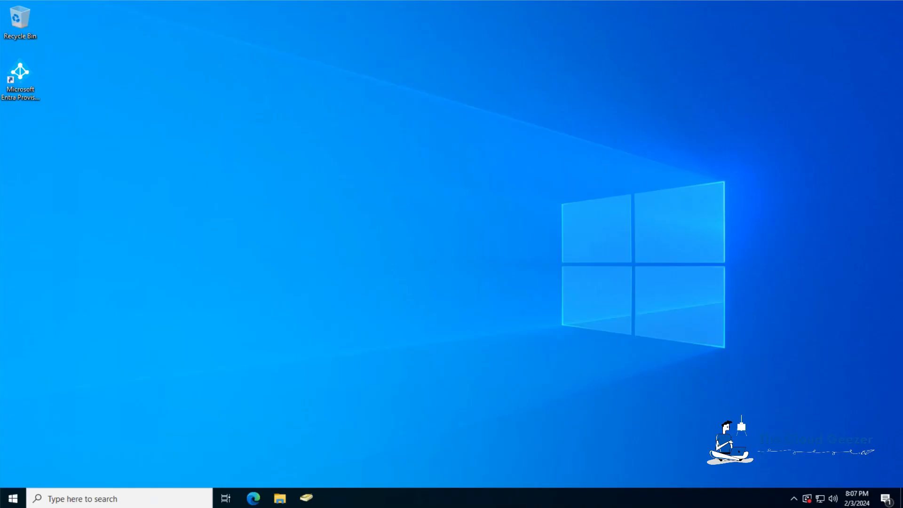
Step: Switch to Active Directory Users and Computers and examine the contents of the MIGFROG, Jan2024 and Block1 organizational units
click(308, 503)
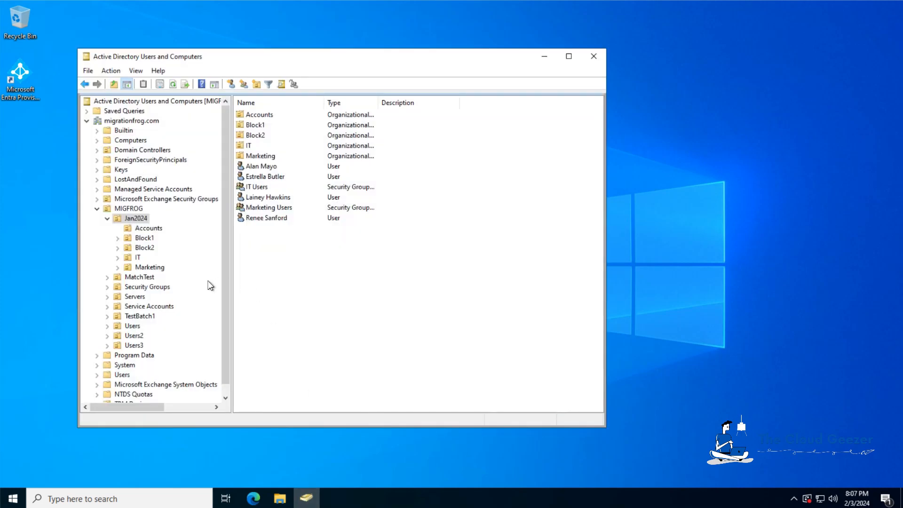
click(131, 209)
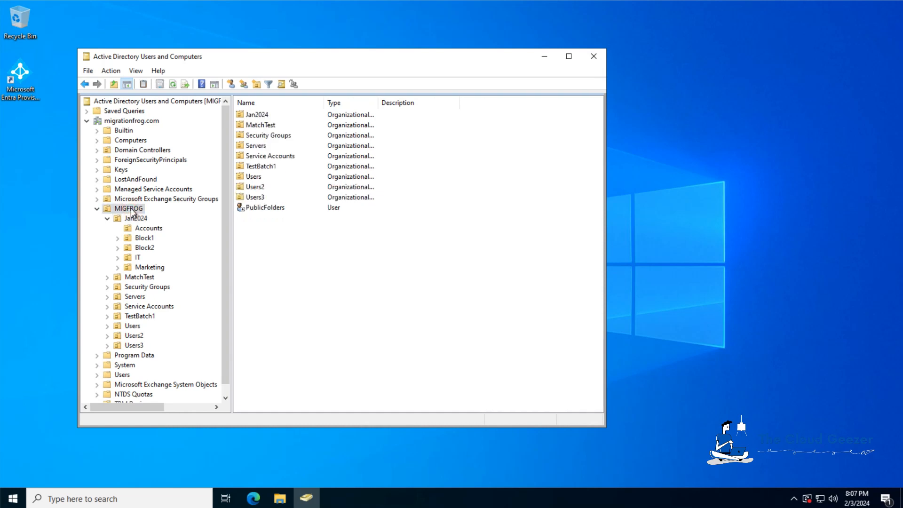
click(137, 219)
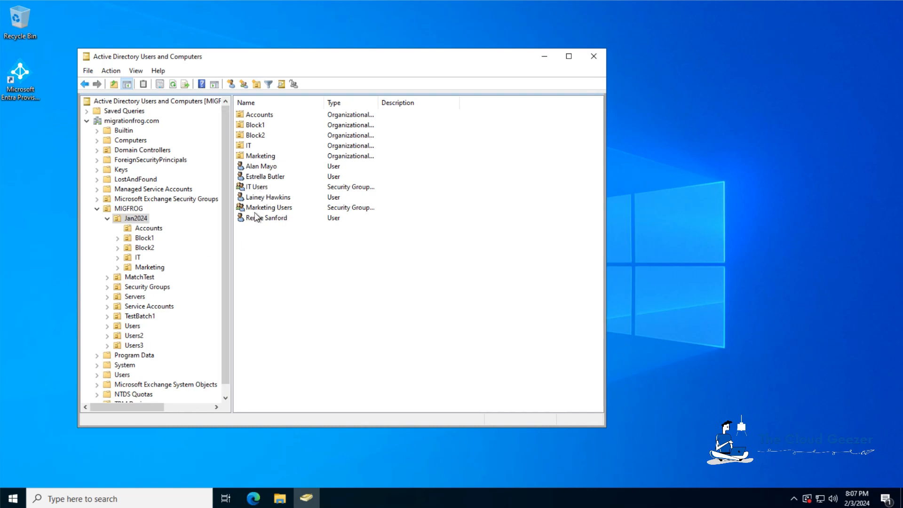
click(144, 238)
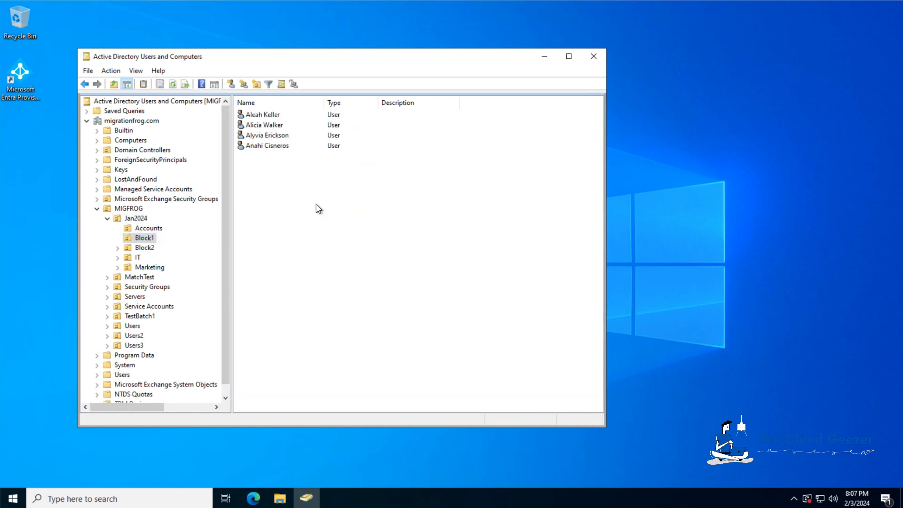
Step: Review the address, account and organization properties of the second user in the Block1 organizational unit
double_click(270, 125)
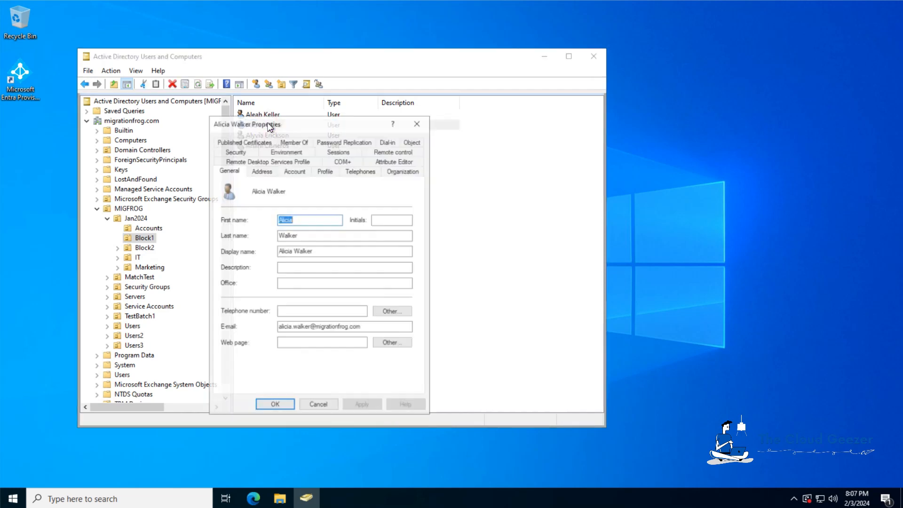
click(261, 171)
click(295, 171)
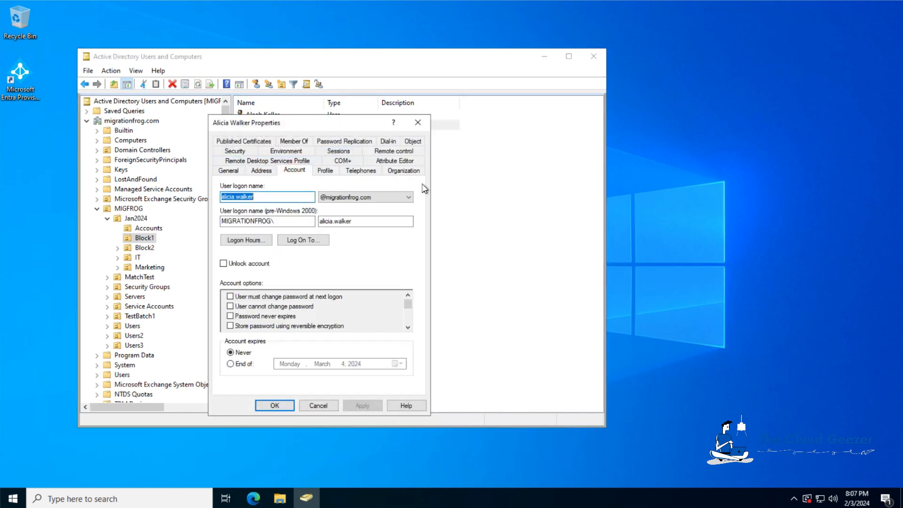
click(405, 170)
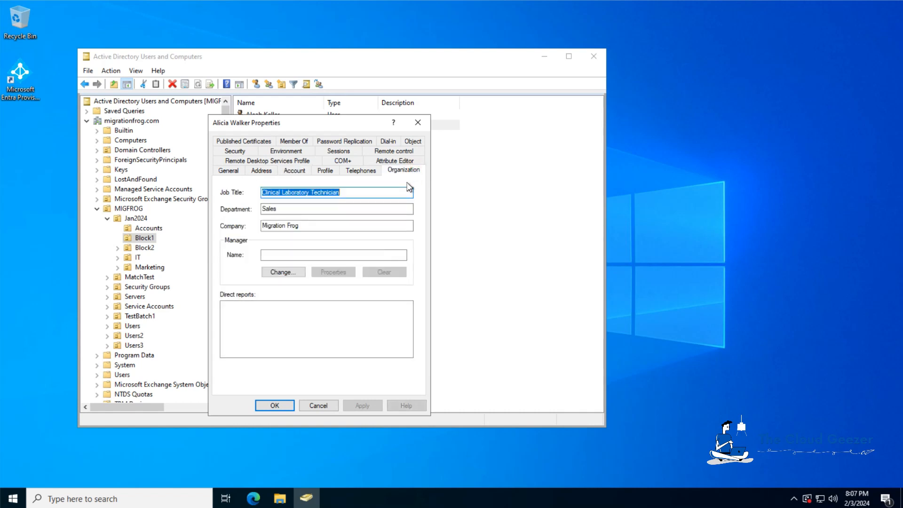
click(275, 404)
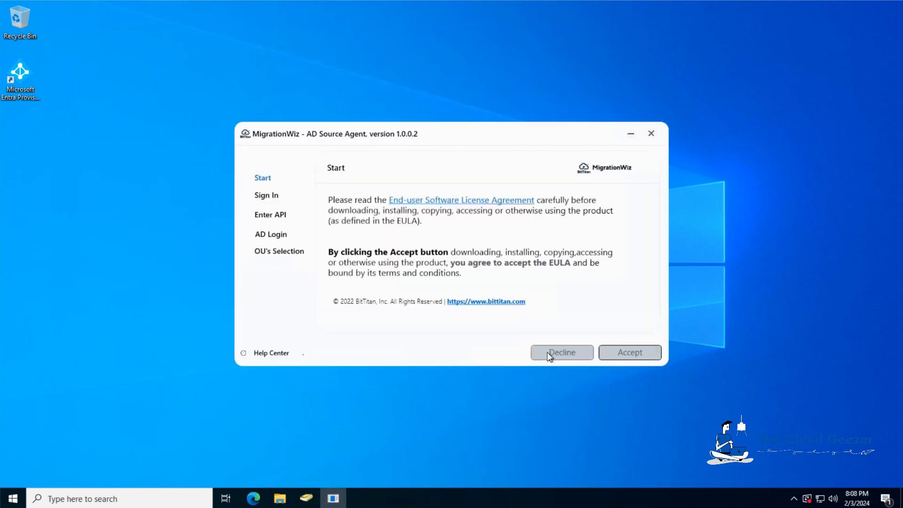
Step: Accept the licence agreement in the MigrationWiz AD Source Agent and sign in with the account username and password
click(626, 352)
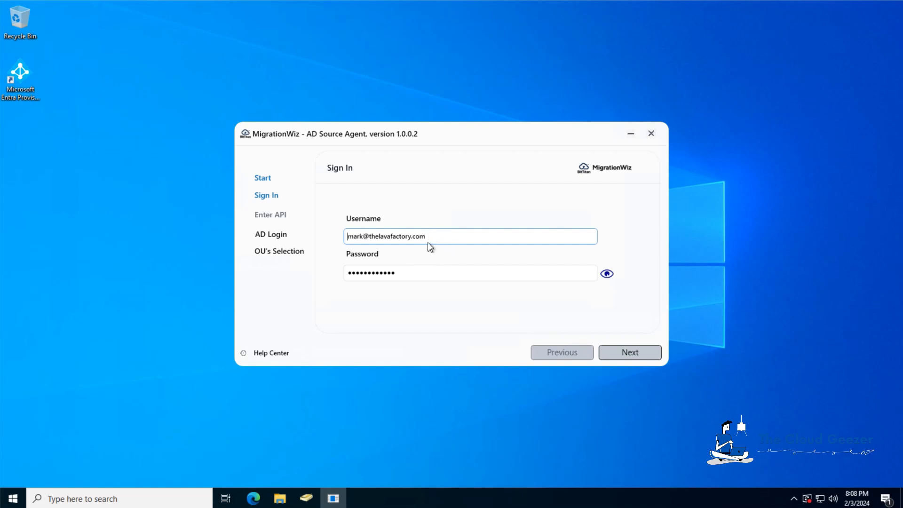
click(640, 353)
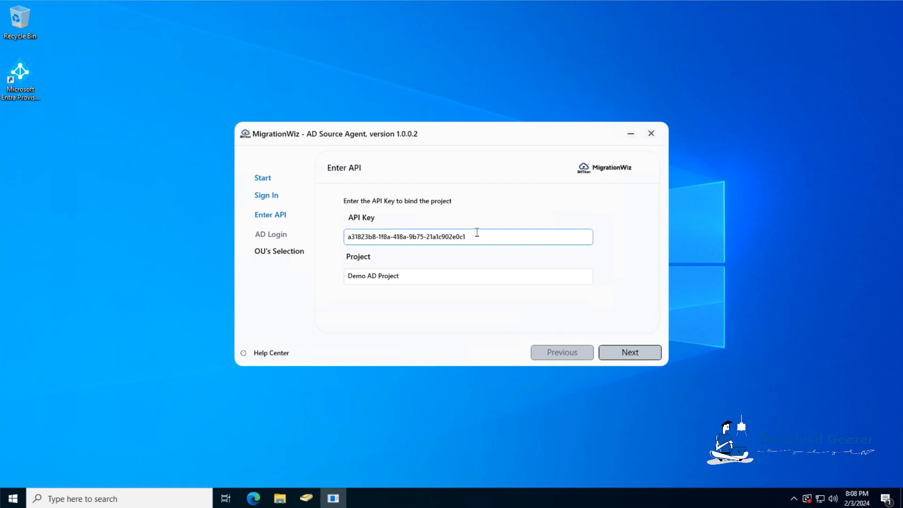
Step: Bind the agent to Demo AD Project with its API key and enter the AD username, password and domain DC=migrationfrog,DC=com
click(371, 276)
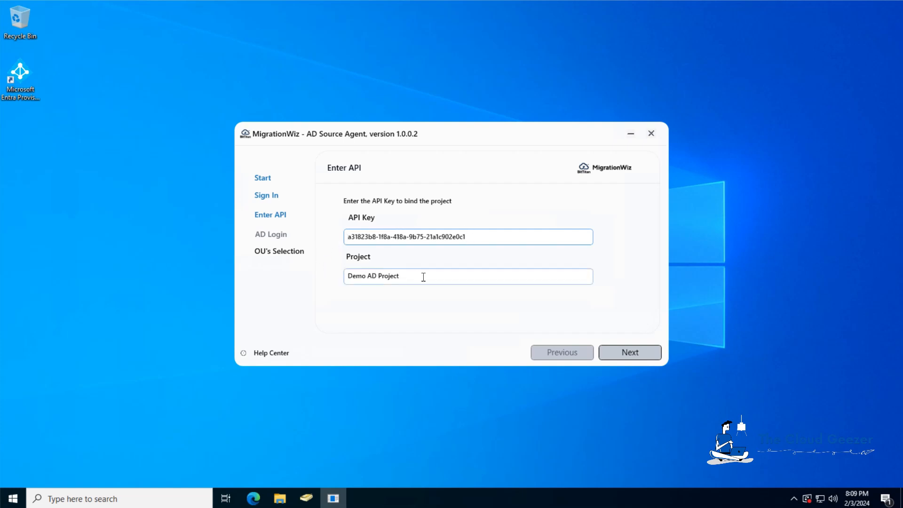
click(627, 355)
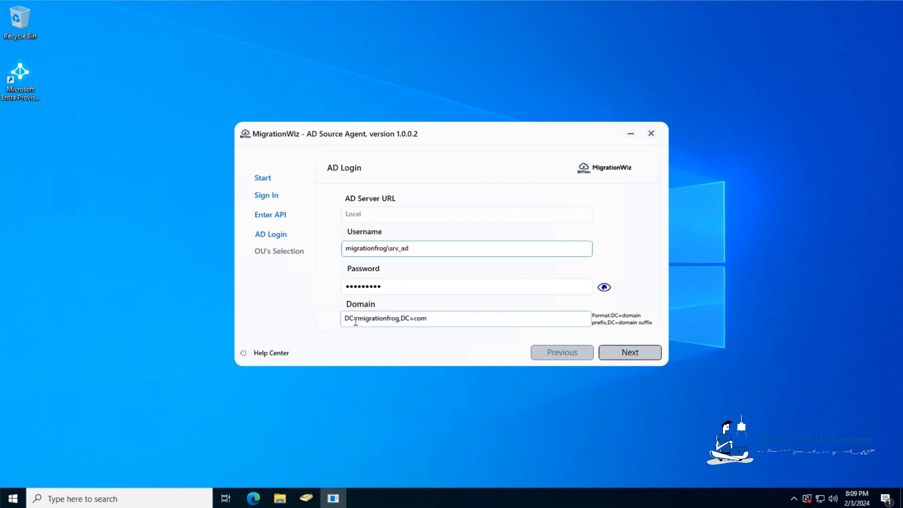
click(437, 318)
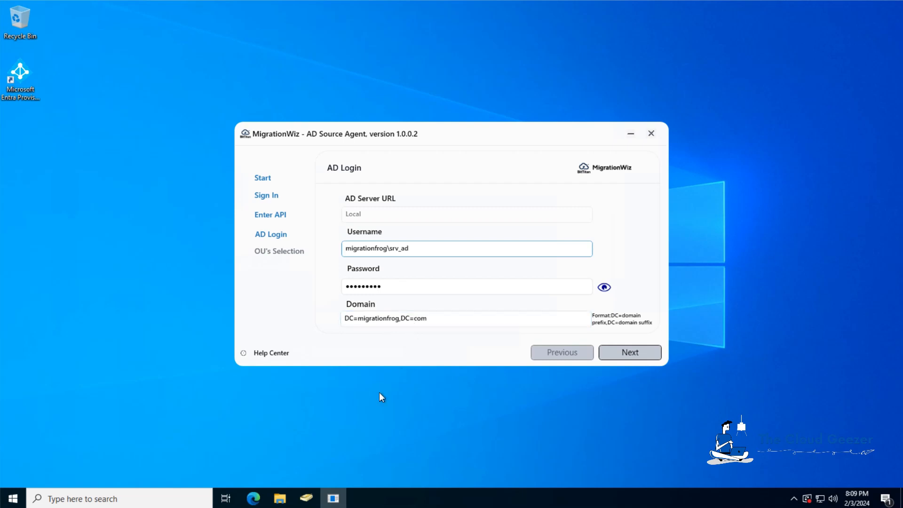
Step: Open the attribute list of the MIGFROG organizational unit's properties in Active Directory Users and Computers
click(308, 499)
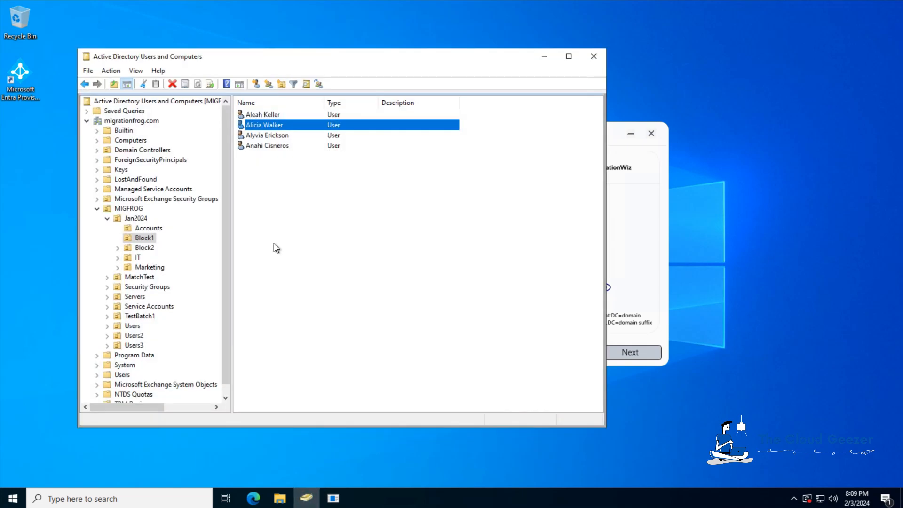
click(129, 209)
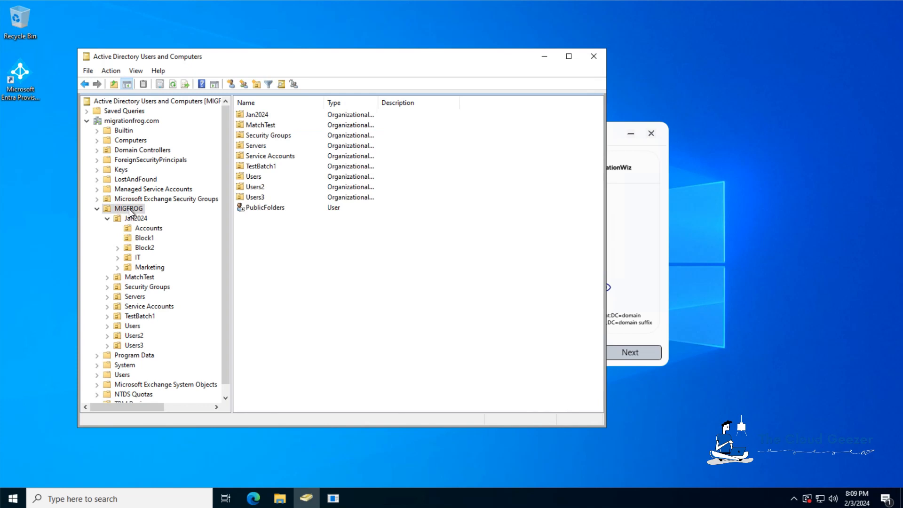
click(136, 70)
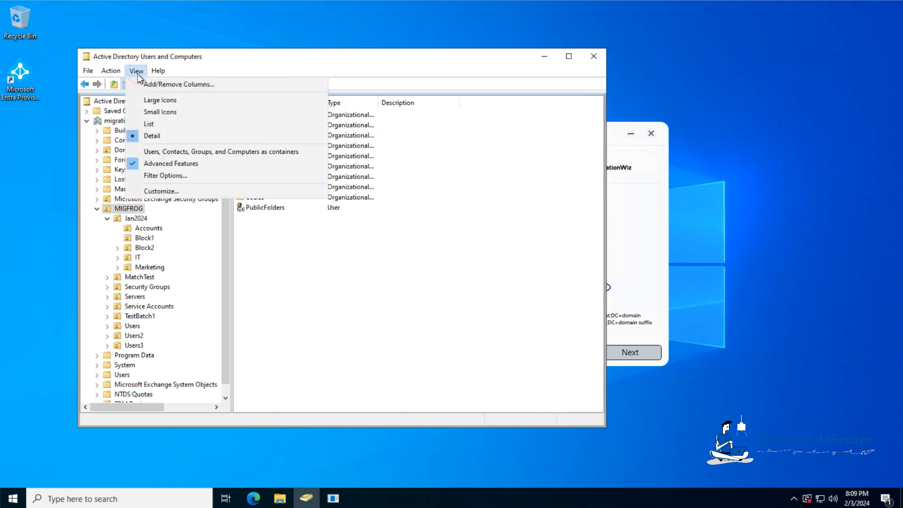
click(138, 210)
right_click(138, 209)
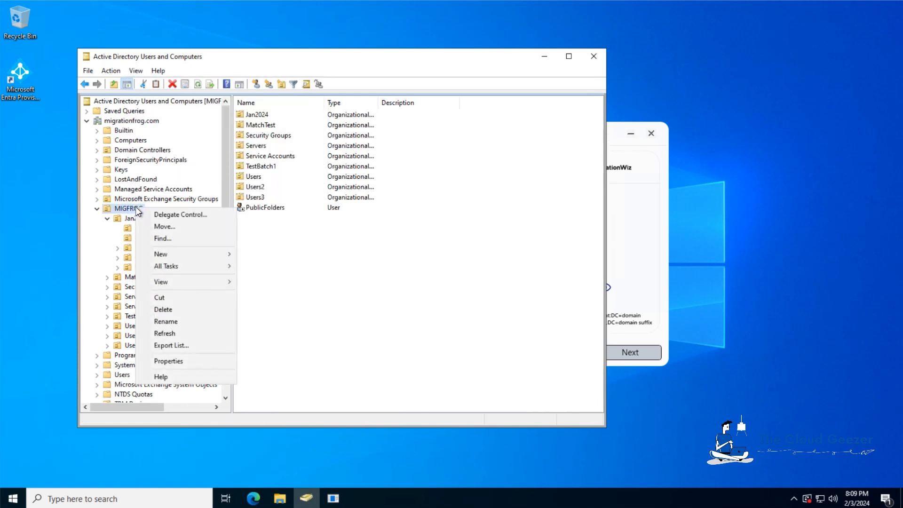
click(186, 361)
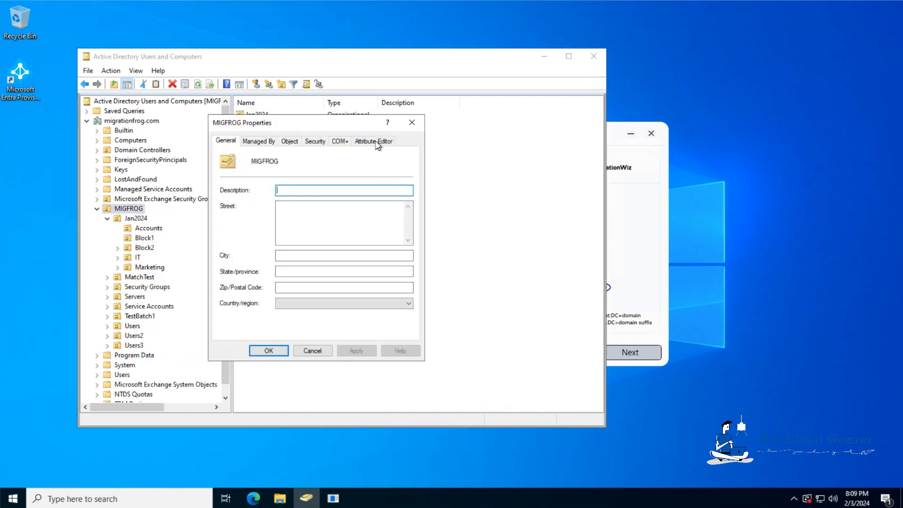
click(375, 140)
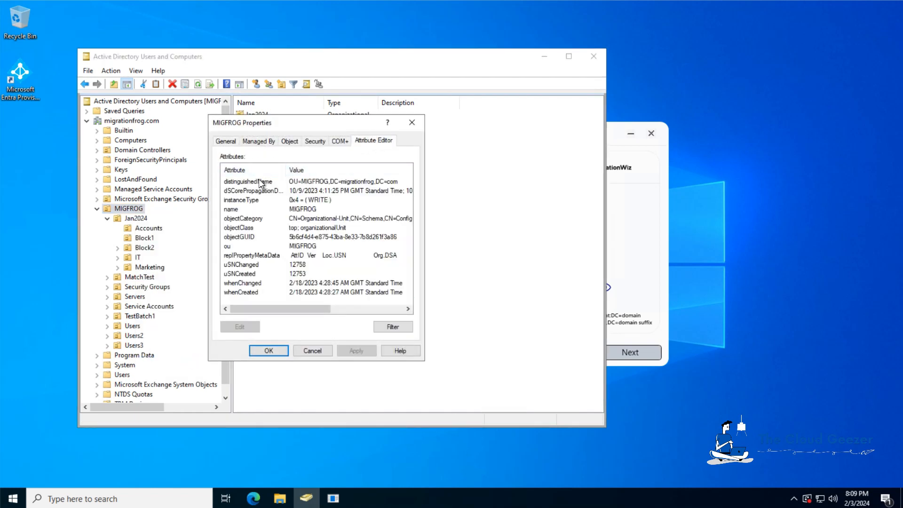
Step: Check the distinguishedName value of the MIGFROG organizational unit without changing it, and return to the AD Source Agent
click(262, 183)
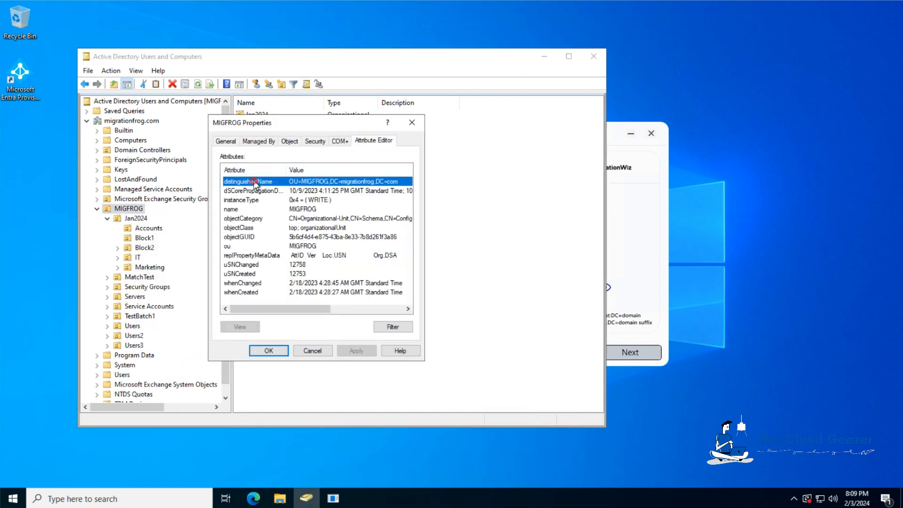
double_click(313, 182)
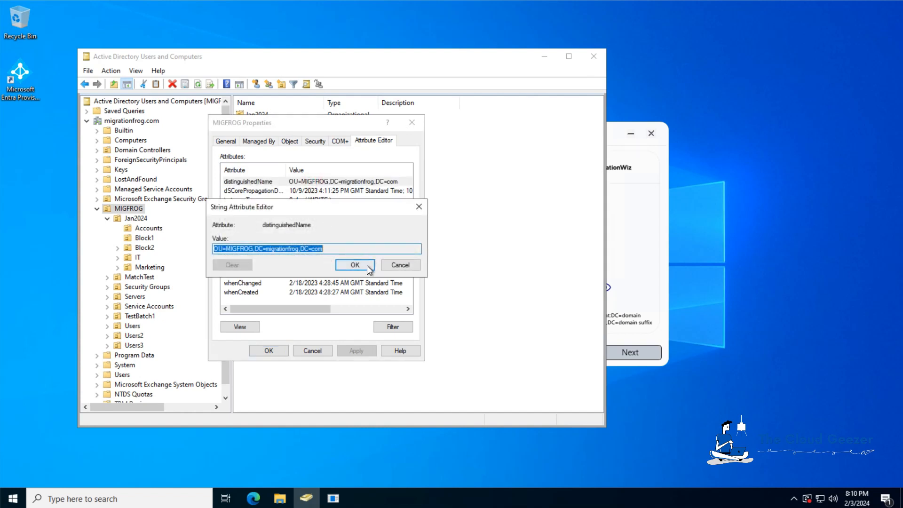
click(398, 264)
click(312, 351)
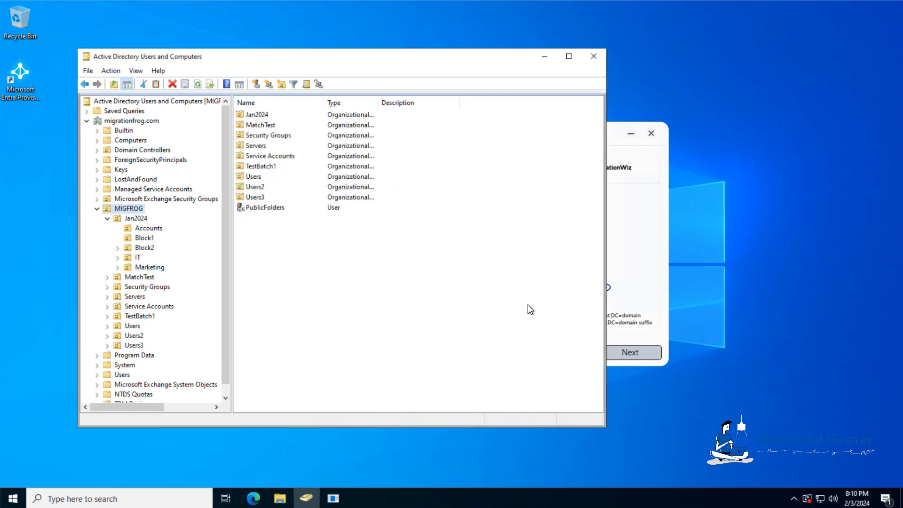
click(644, 228)
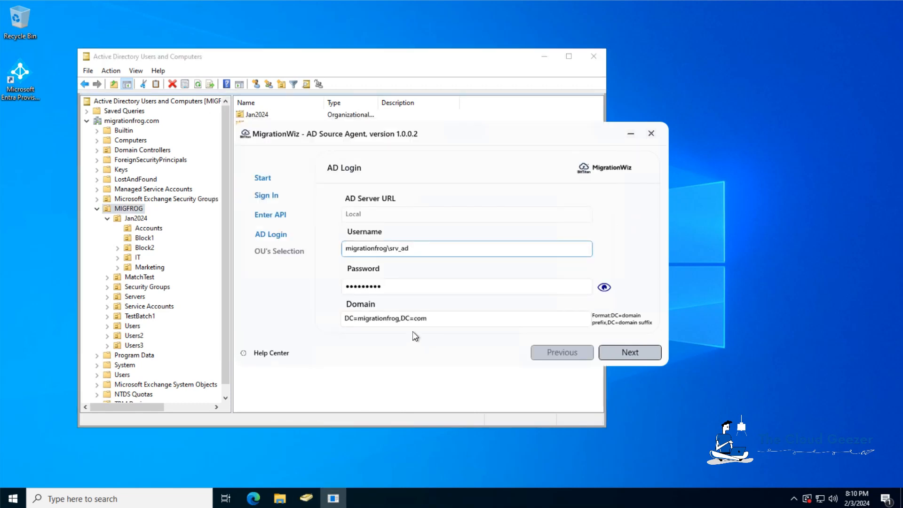
click(544, 56)
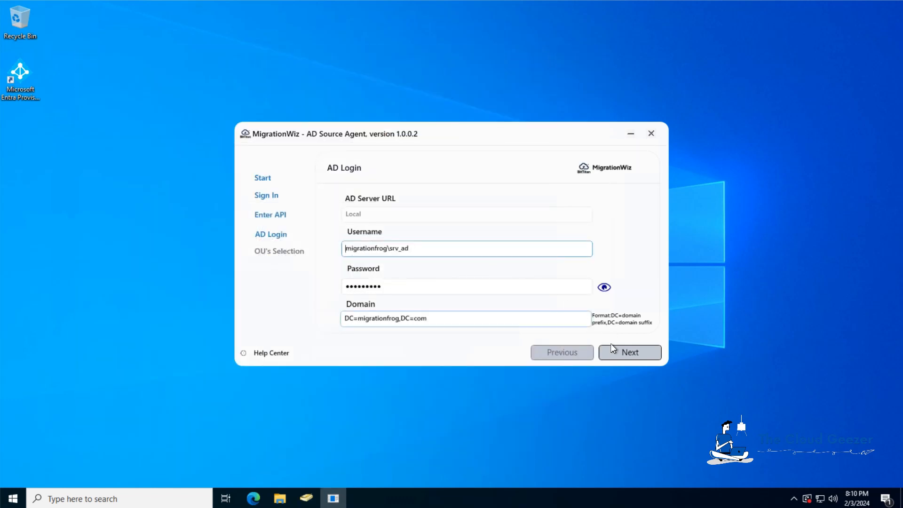
Step: Continue to the OU selection, choose Jan2024 with all its child OUs, and start the scan and transmit
click(637, 356)
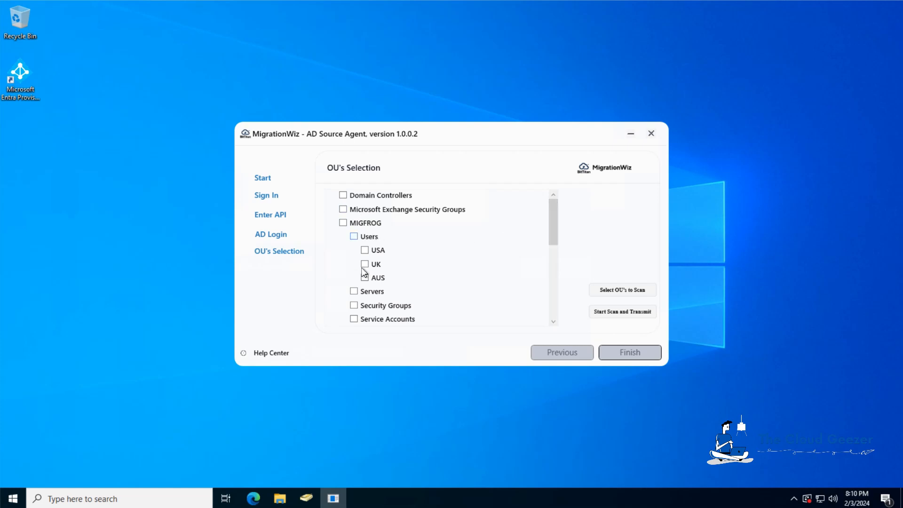
click(554, 213)
drag(555, 218, 552, 285)
click(354, 237)
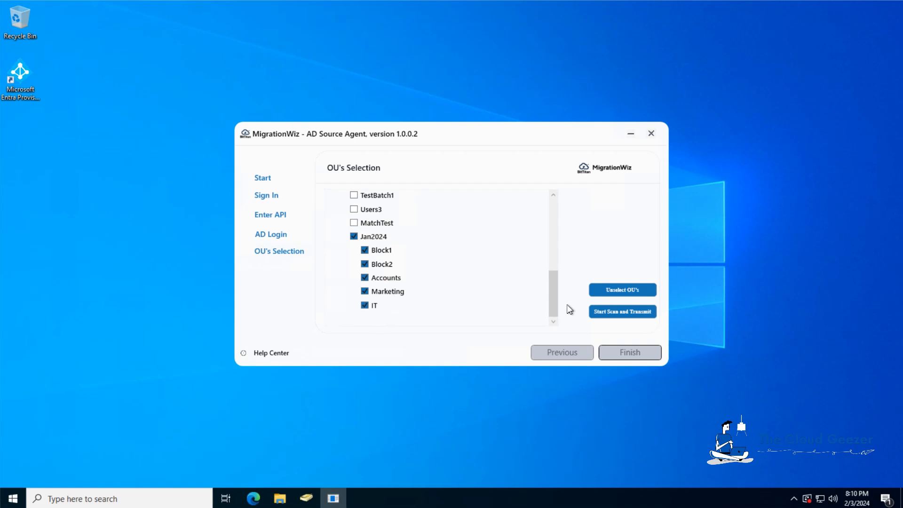
click(637, 314)
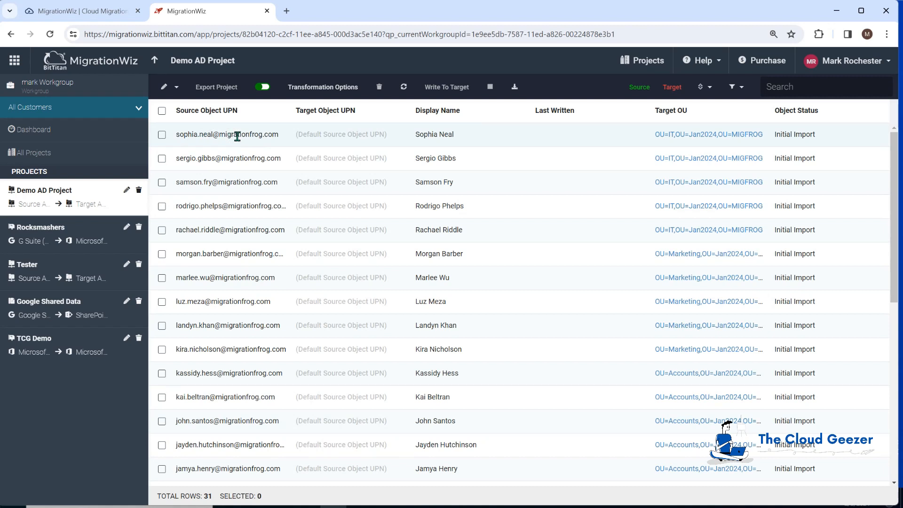
Step: Confirm Default Source Object UPN as the transformation option and set the project's matching criteria to SAM Account Name
click(320, 87)
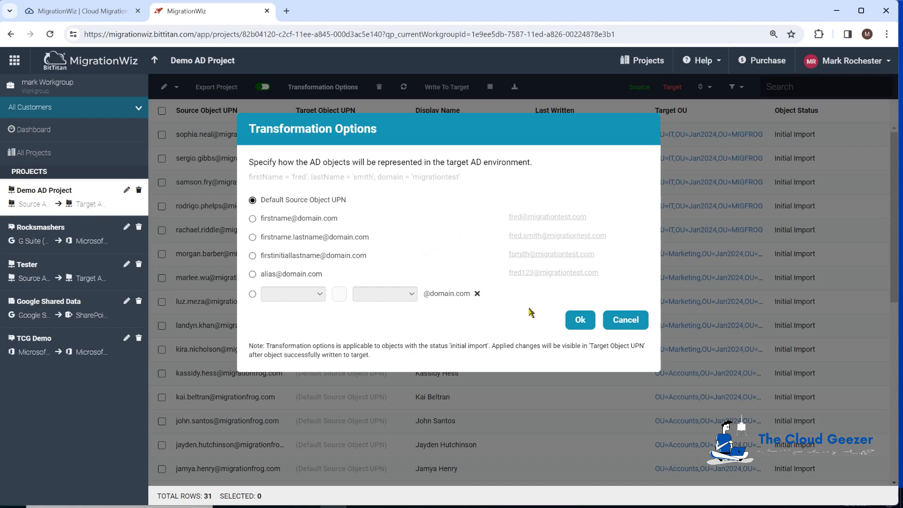
click(581, 325)
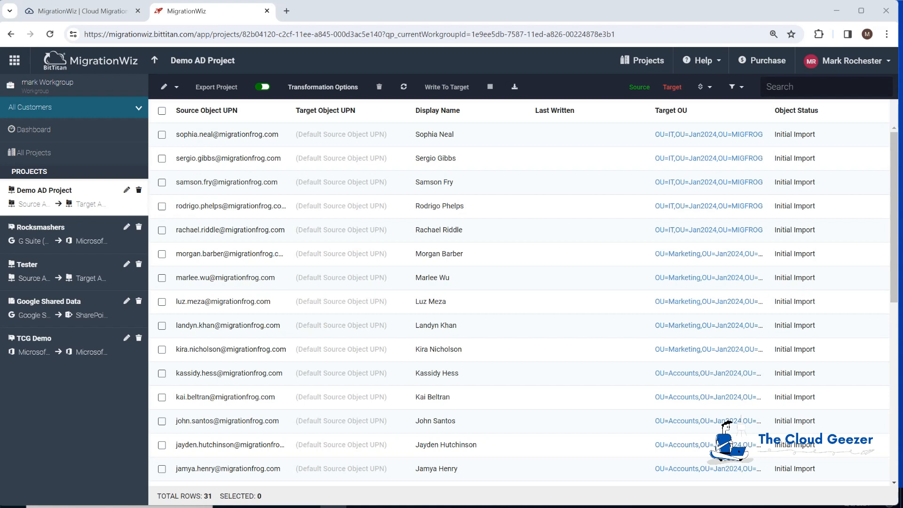
click(177, 88)
click(183, 134)
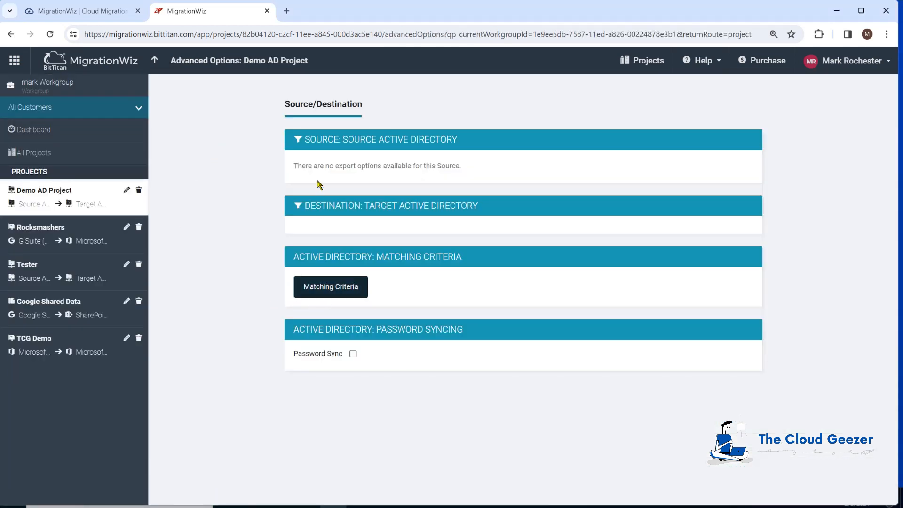
click(340, 292)
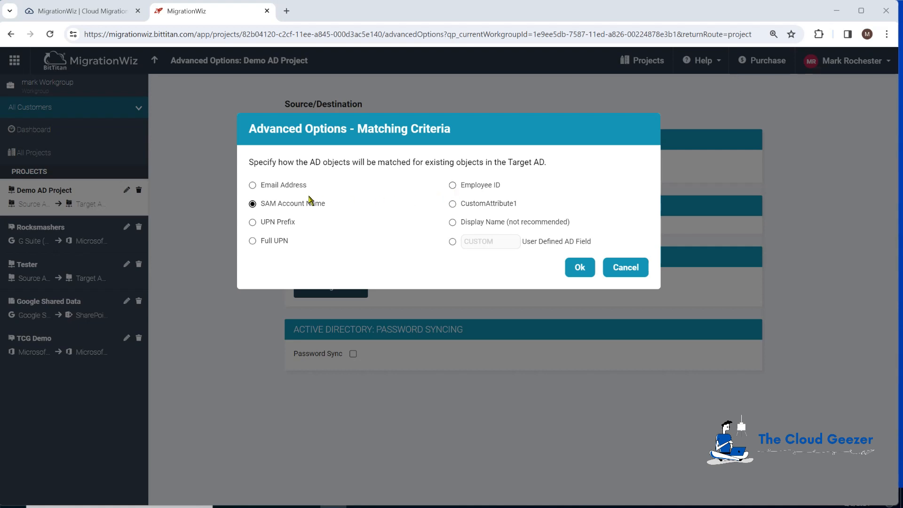
click(452, 186)
click(253, 204)
click(579, 267)
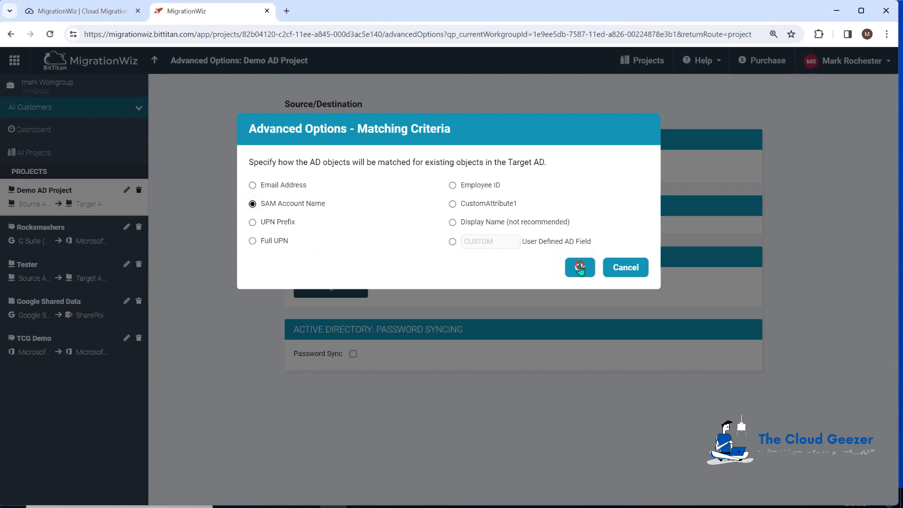
click(156, 64)
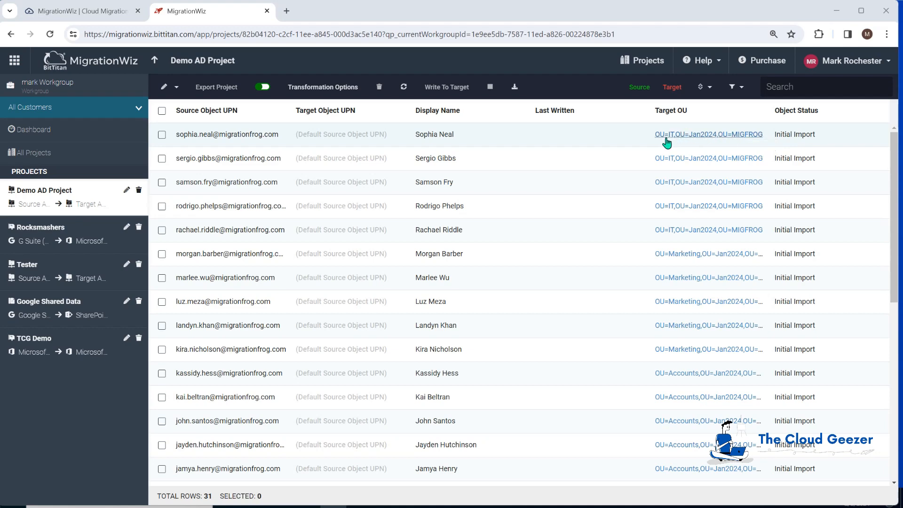
Step: Set the target OU of the first object in the list to OU=IT2,OU=Jan2024,OU=MIGFROG
click(686, 135)
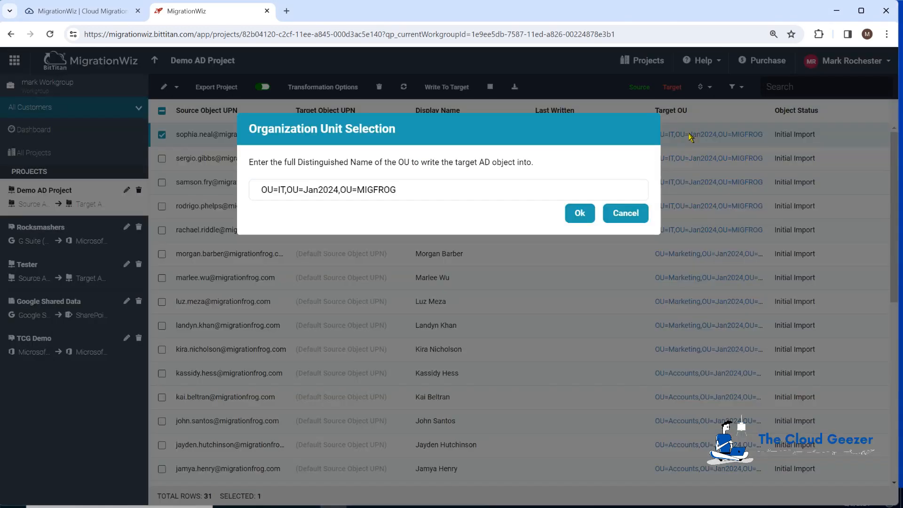
click(284, 191)
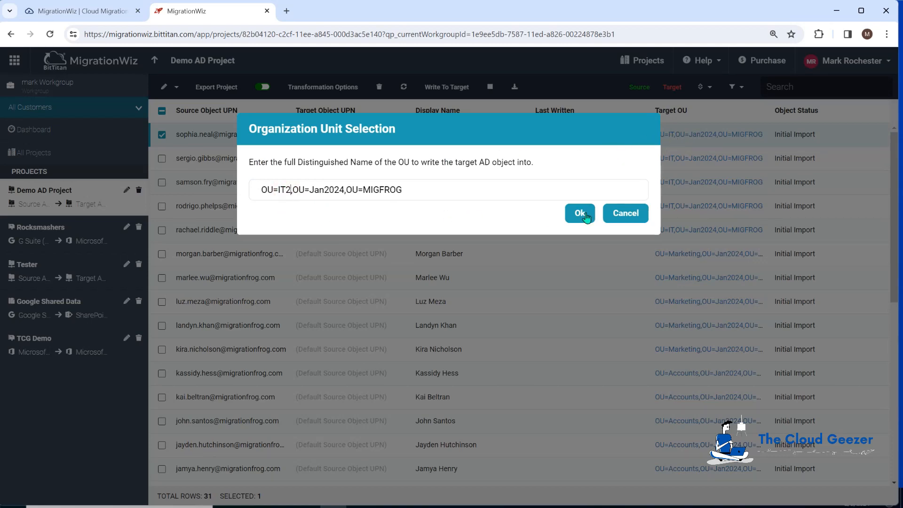
click(579, 213)
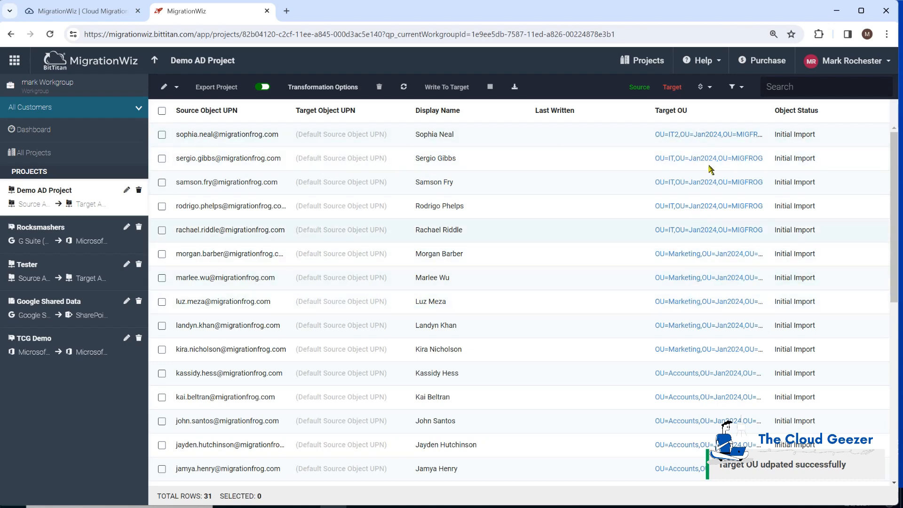
Step: Copy the full target OU path of the first object, leaving its value as it is
click(696, 137)
drag(418, 188, 267, 189)
drag(199, 178, 193, 180)
key(ctrl+c)
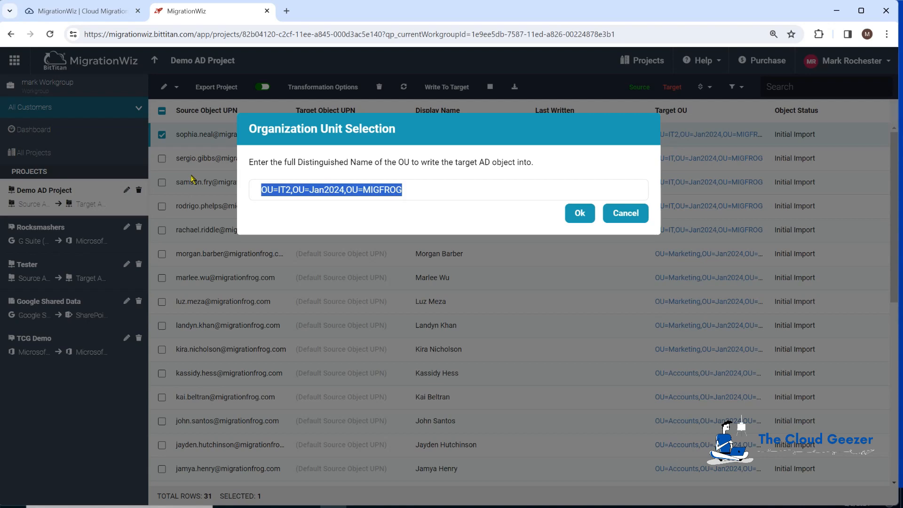
click(580, 214)
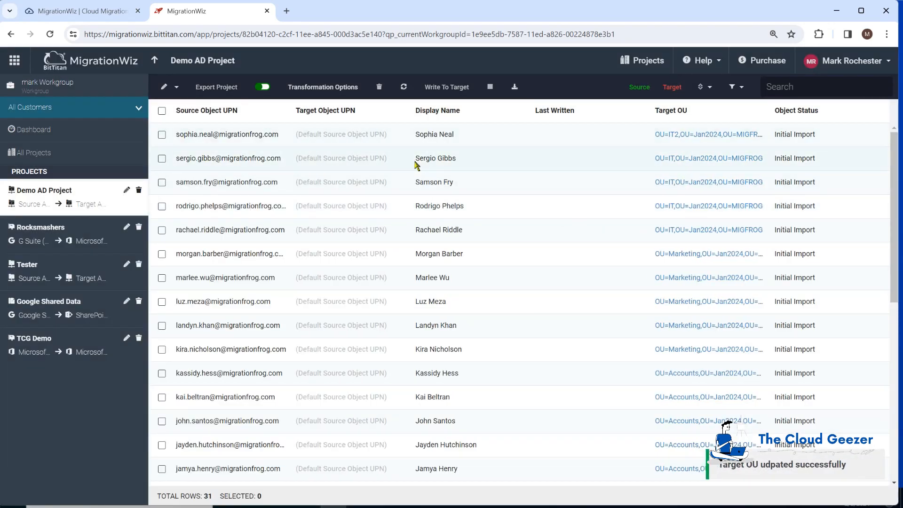
Step: Set the target OU of the second and fourth objects together to the copied path OU=IT2,OU=Jan2024,OU=MIGFROG
click(161, 160)
click(162, 206)
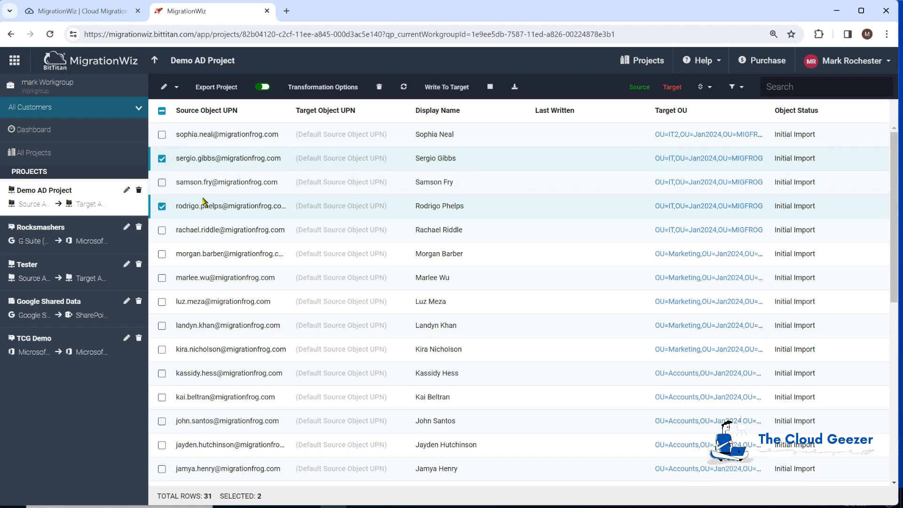
click(671, 159)
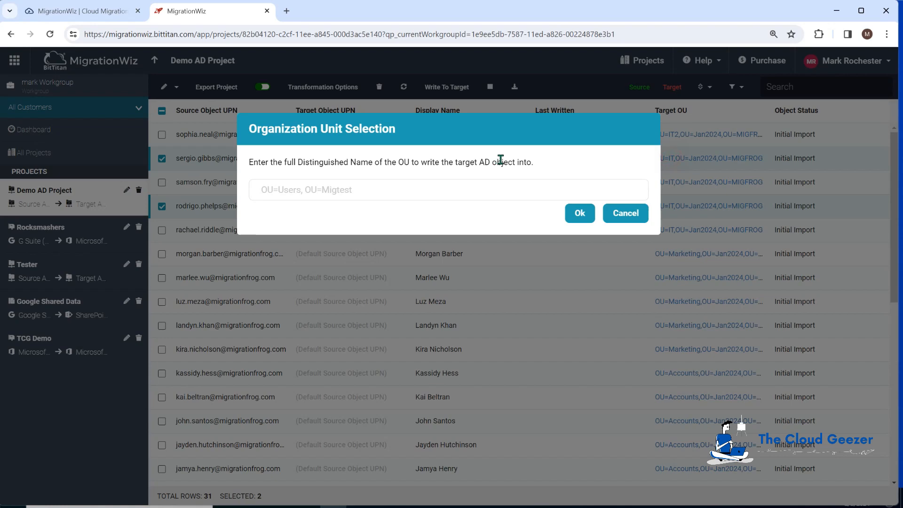
click(345, 189)
key(ctrl+v)
click(580, 214)
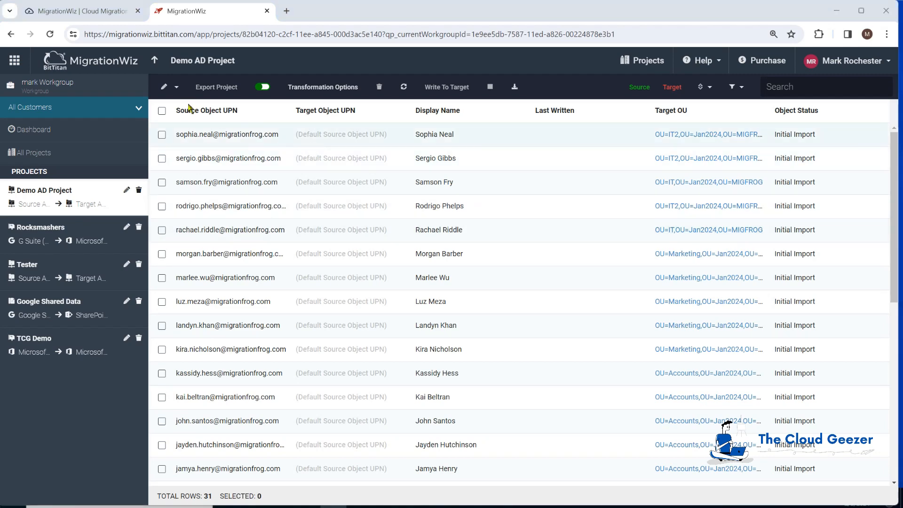
Step: Enable Password Sync in the project's advanced options and return to the object list
click(176, 86)
click(197, 136)
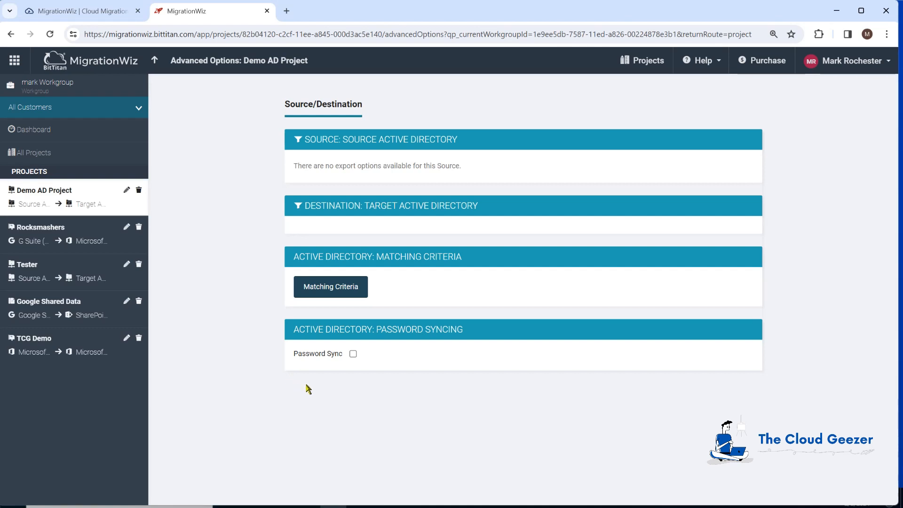
click(353, 354)
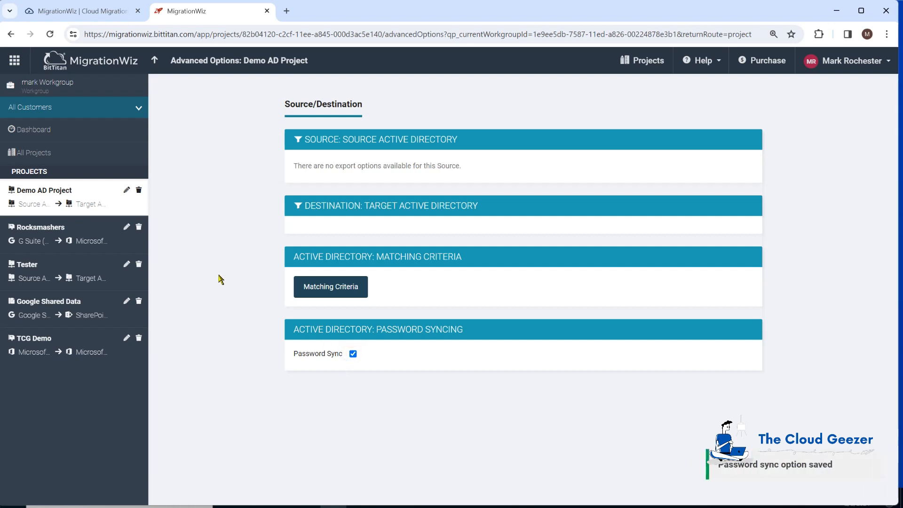
click(154, 61)
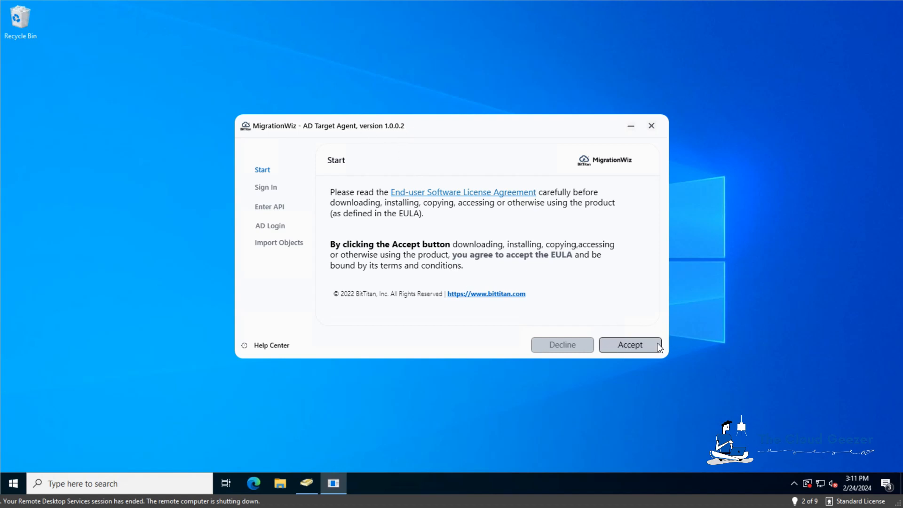
Step: Connect the AD Target Agent to Demo AD Project and domain DC=planeium,DC=com, using the account password, API key and AD password
click(625, 347)
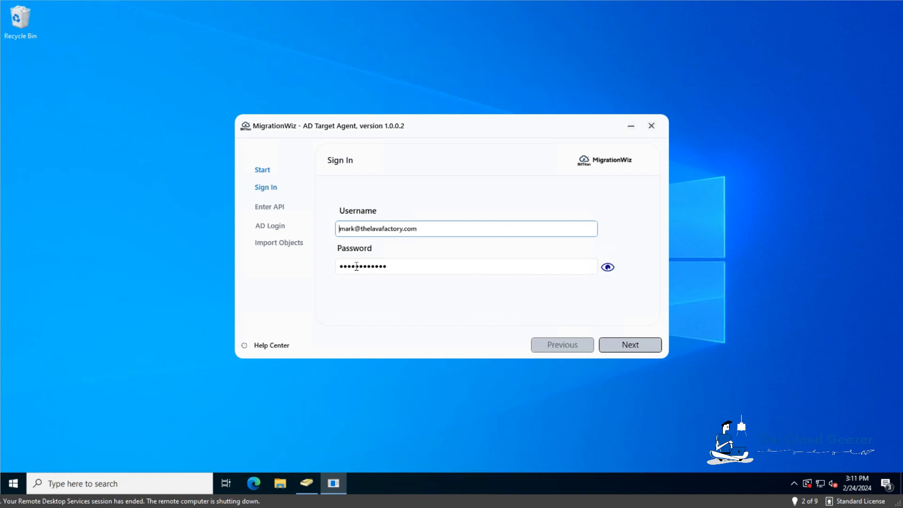
click(624, 344)
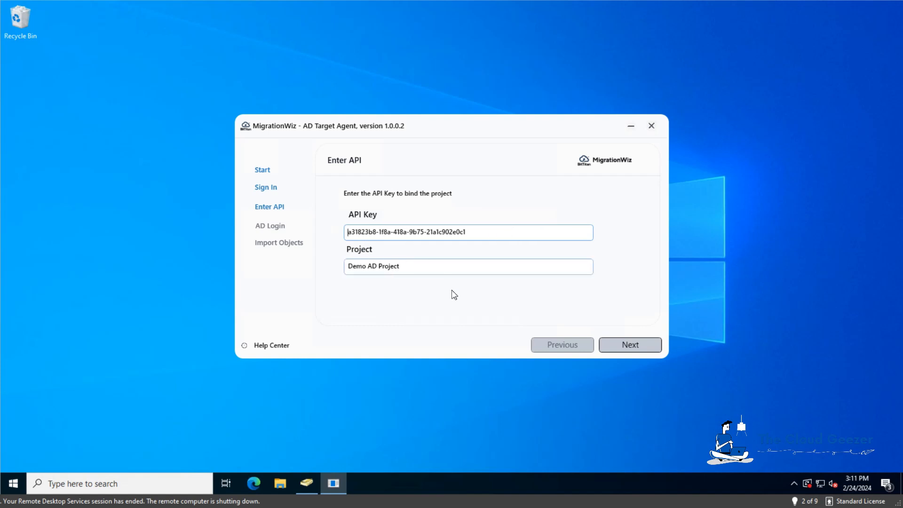
click(630, 346)
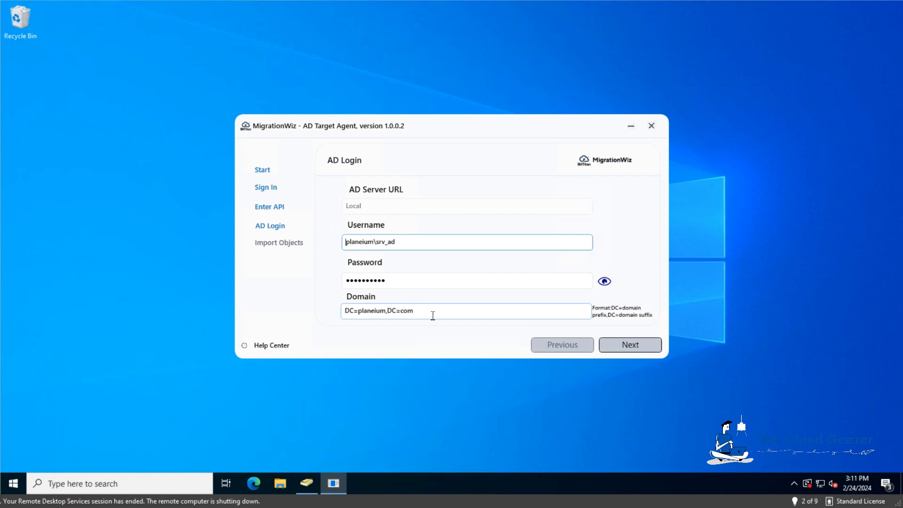
click(631, 344)
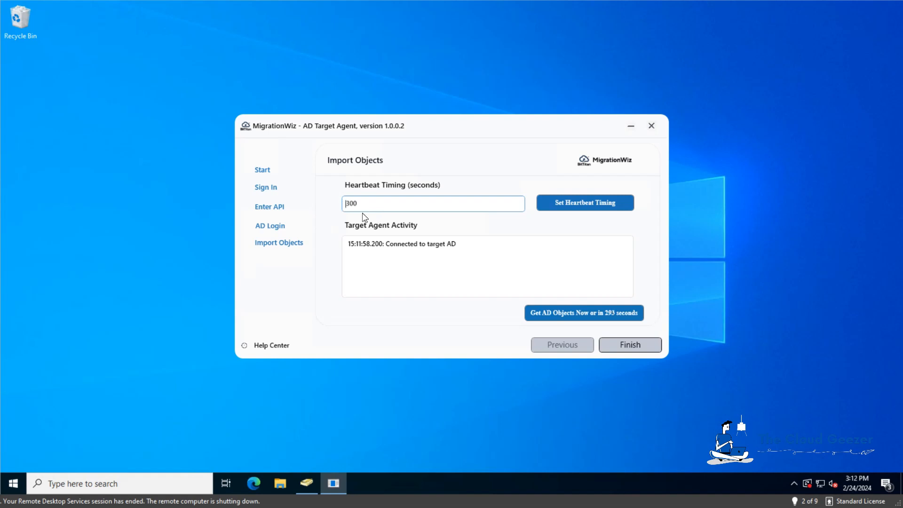
mouse_move(382, 203)
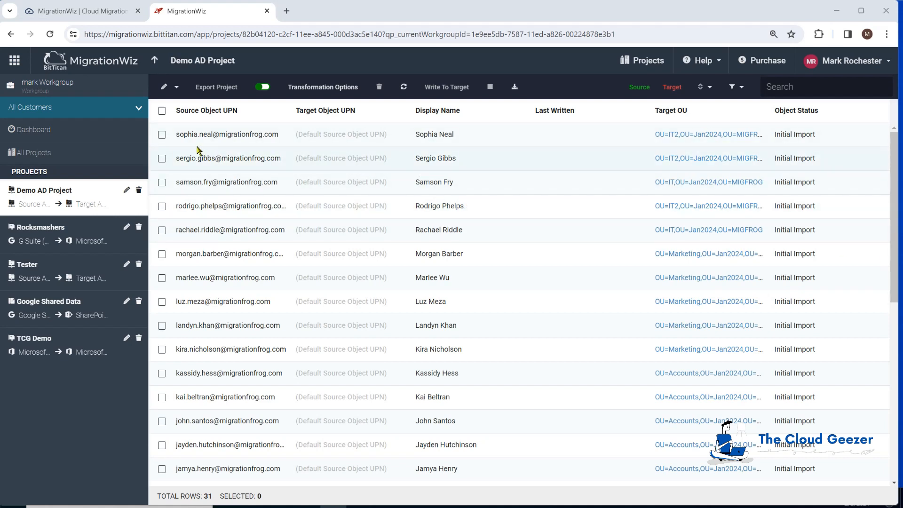
Step: In the MigrationWiz project, select the first and third objects and start a full migration that writes them to the target
click(162, 135)
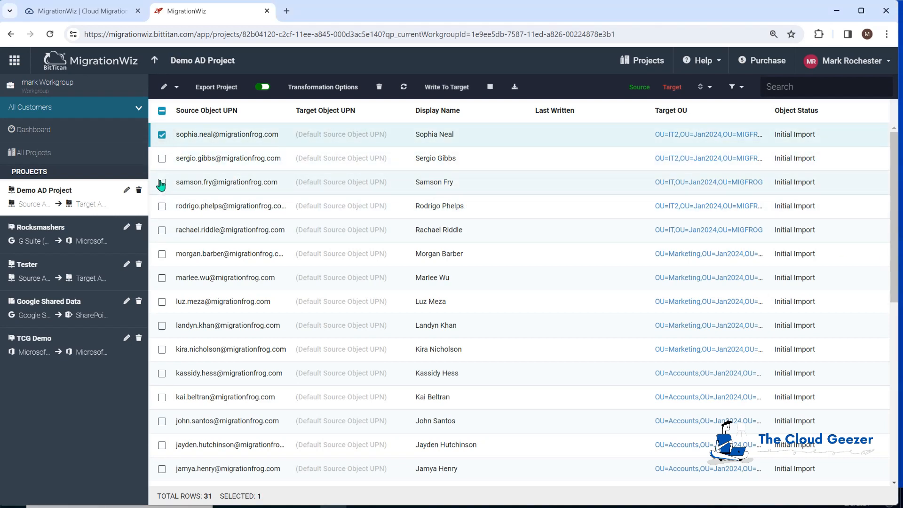
click(163, 184)
click(440, 89)
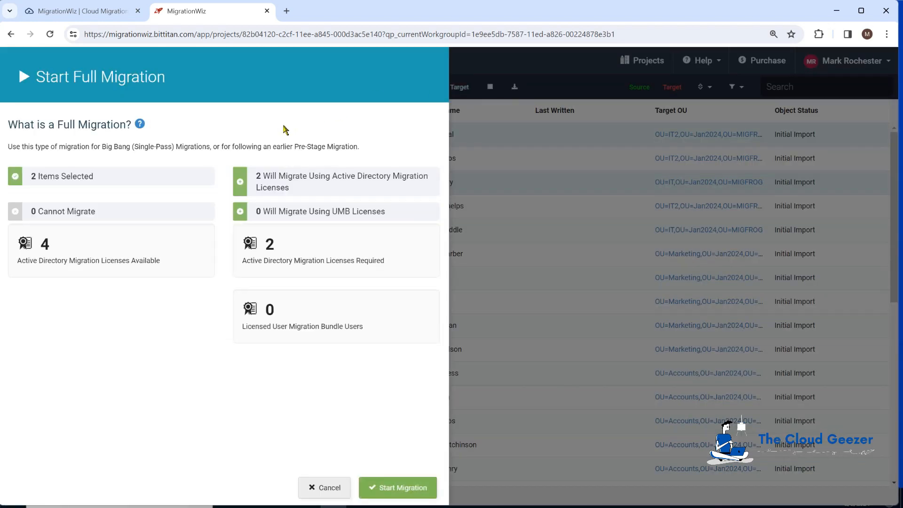
click(394, 489)
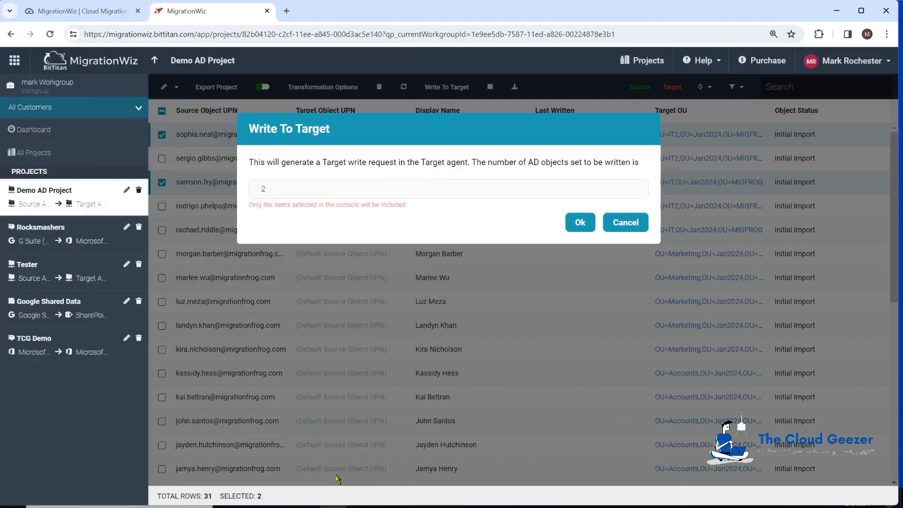
click(580, 223)
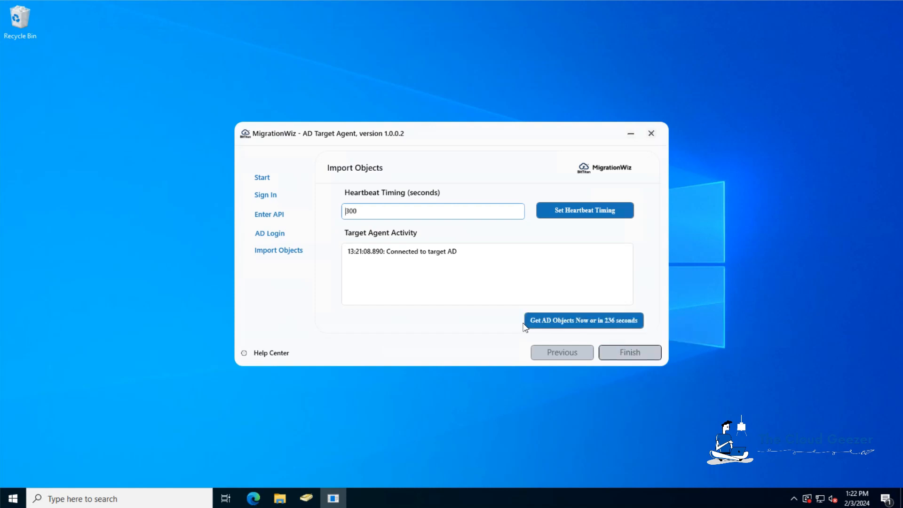
Step: Have the AD Target Agent get the AD objects immediately, review its activity log and minimize the agent
click(570, 318)
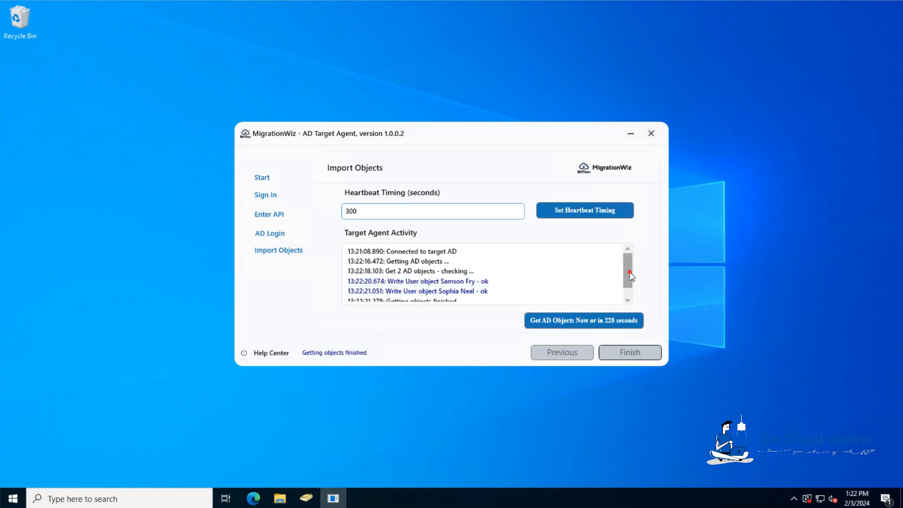
scroll(628, 287, down, 1)
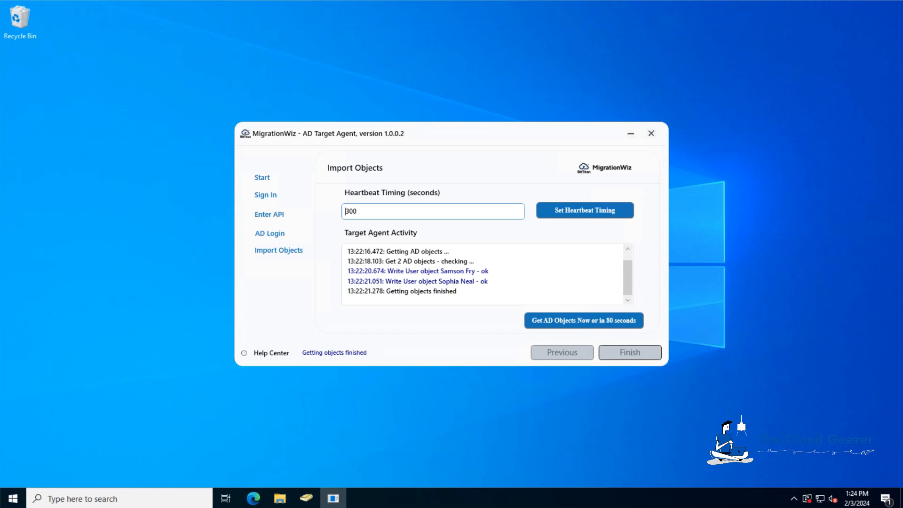
click(631, 134)
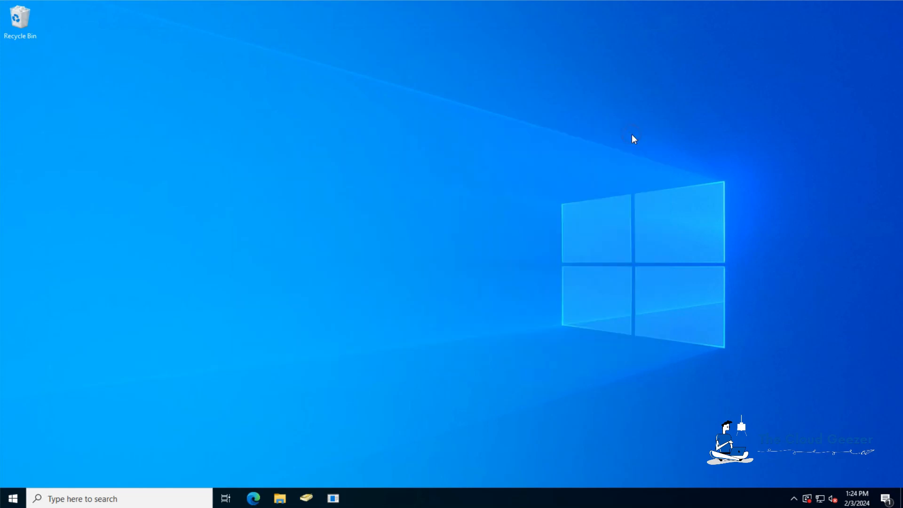
Step: In Active Directory Users and Computers, examine the IT and IT2 OUs under MigWiz Inbound Accounts, MIGFROG, Jan2024
click(312, 502)
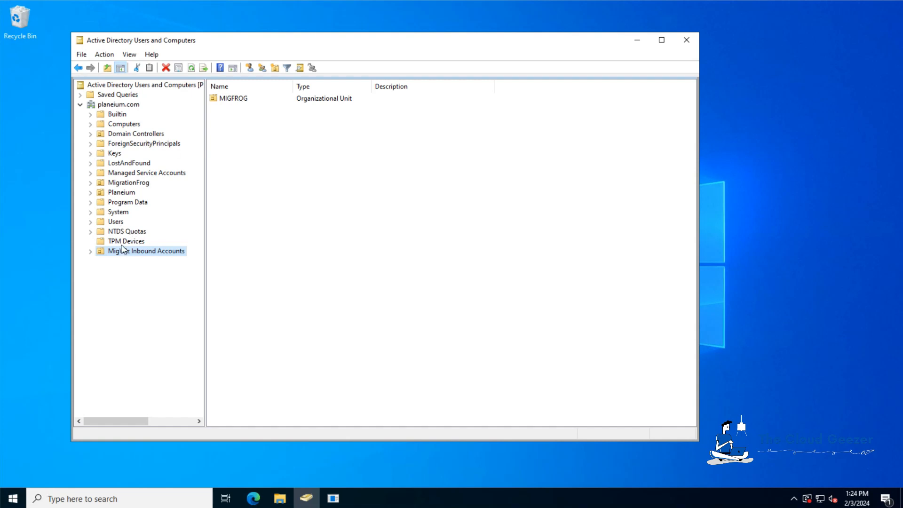
click(90, 251)
click(101, 261)
click(110, 270)
click(141, 280)
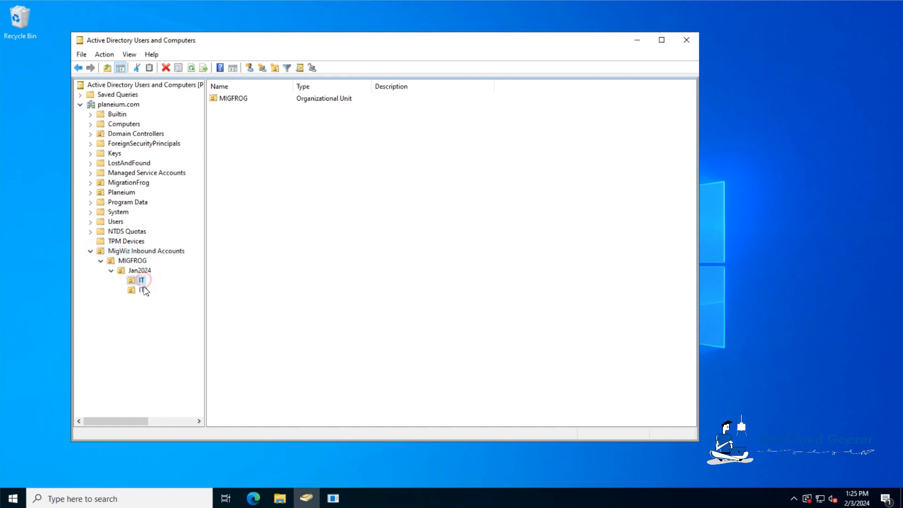
click(143, 291)
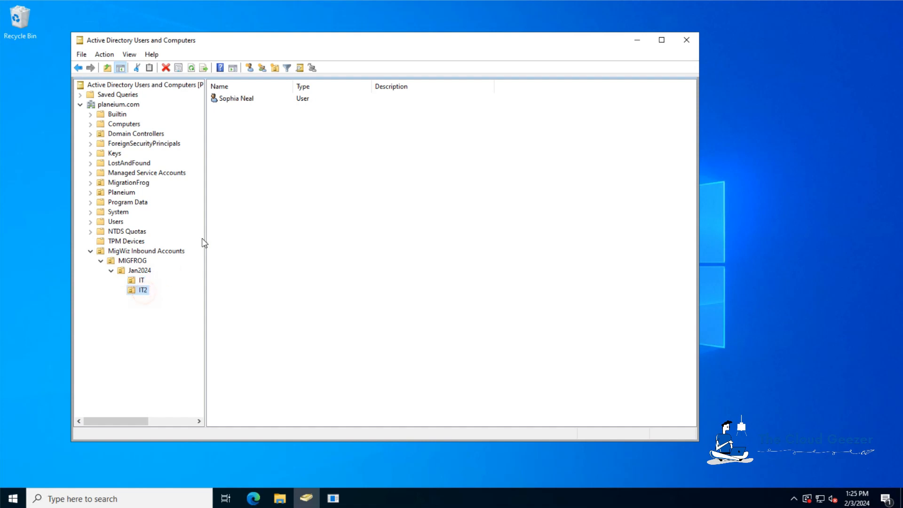
Step: Examine the address, account, organization and general details of the migrated user in the IT2 OU and close the properties
double_click(234, 99)
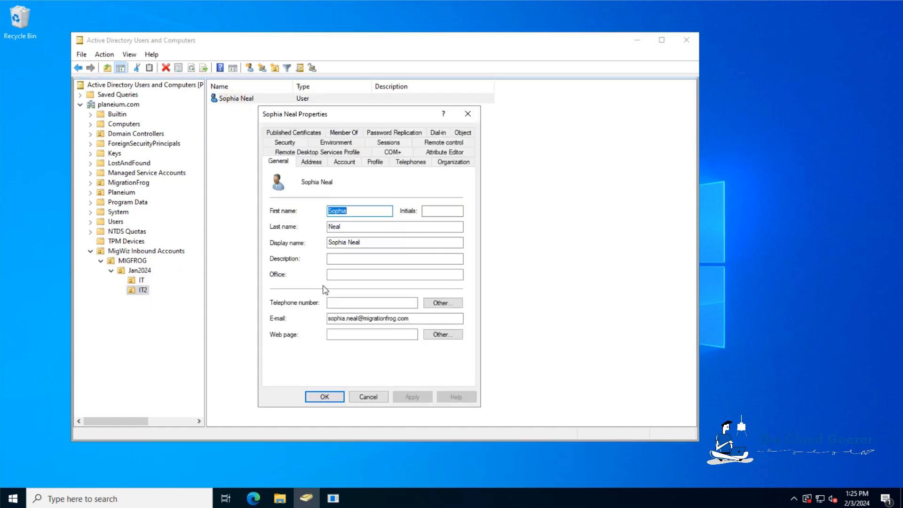
click(311, 162)
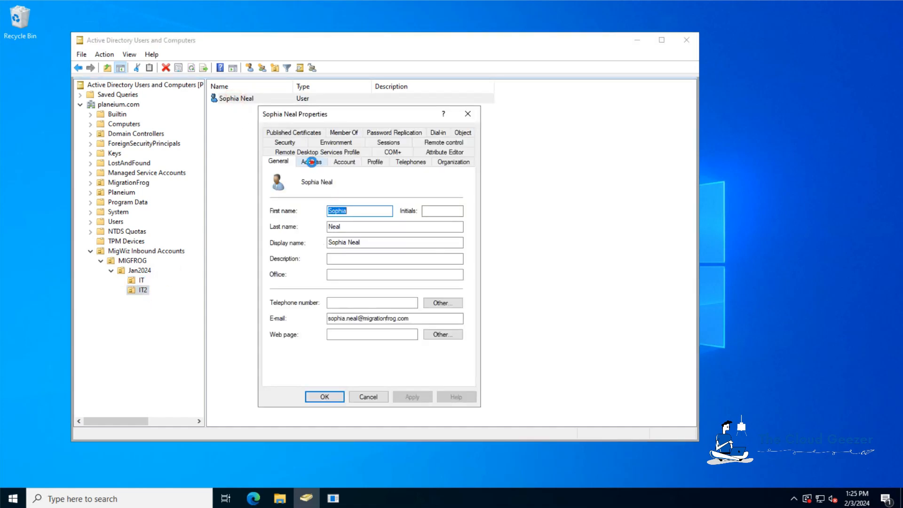
click(346, 162)
click(453, 163)
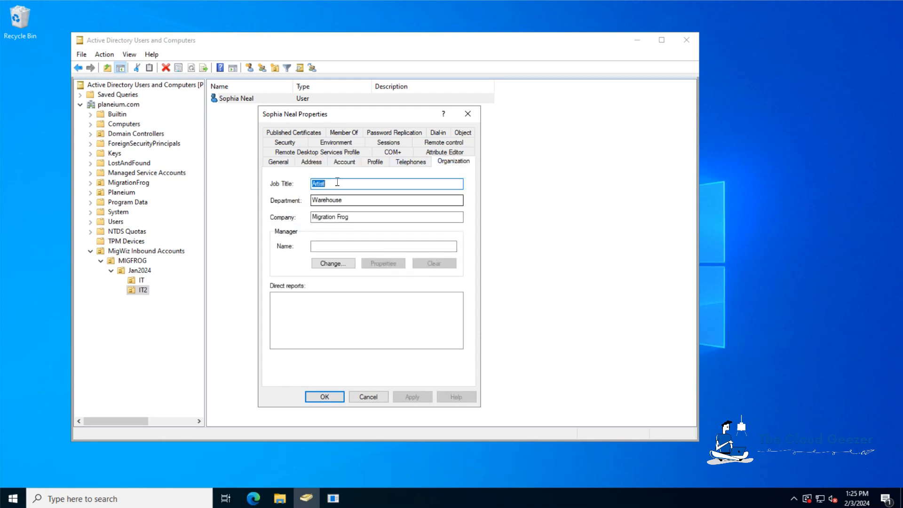
click(311, 162)
click(278, 161)
click(318, 396)
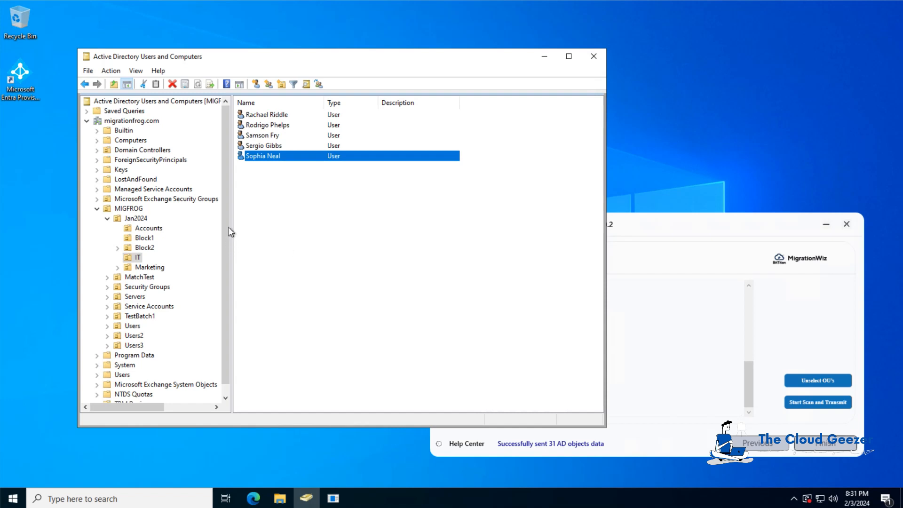
Step: In the source domain's Active Directory, set the description of the selected user in the MIGFROG, Jan2024, IT OU to Rockstar
double_click(259, 156)
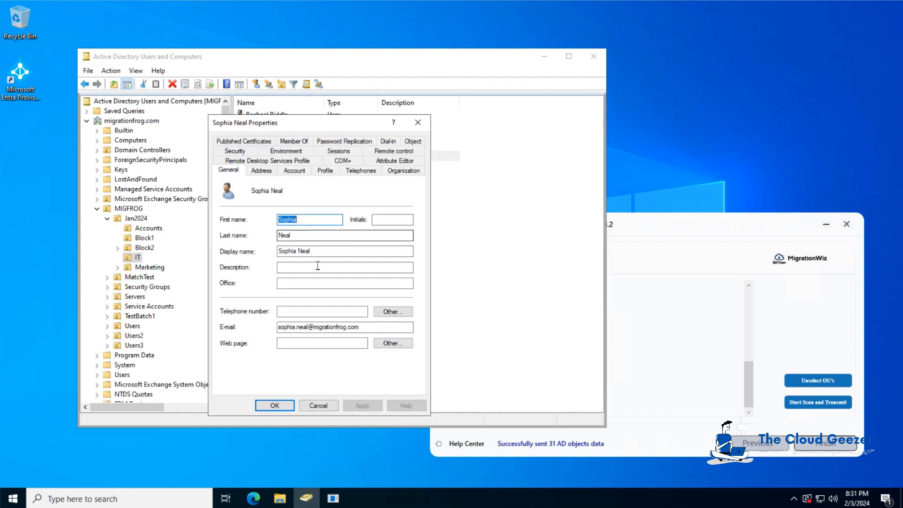
click(316, 268)
text(Rockstar)
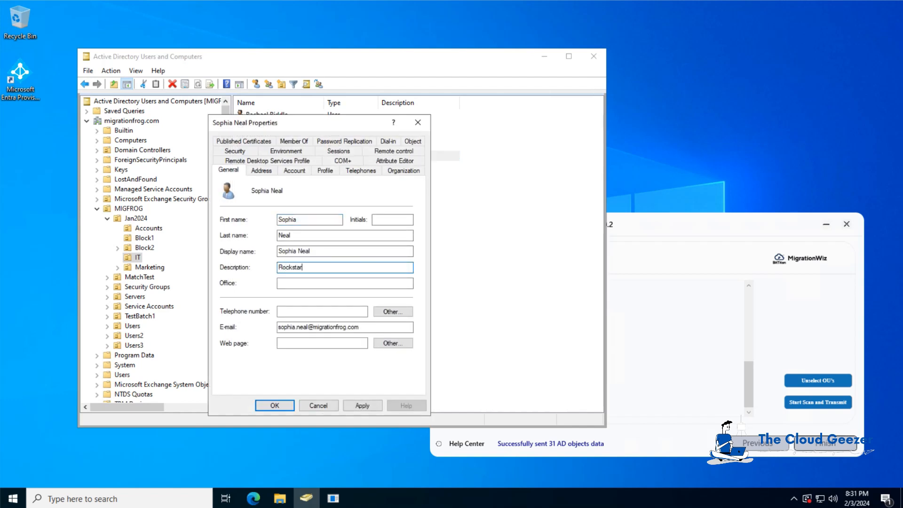
click(363, 405)
click(274, 405)
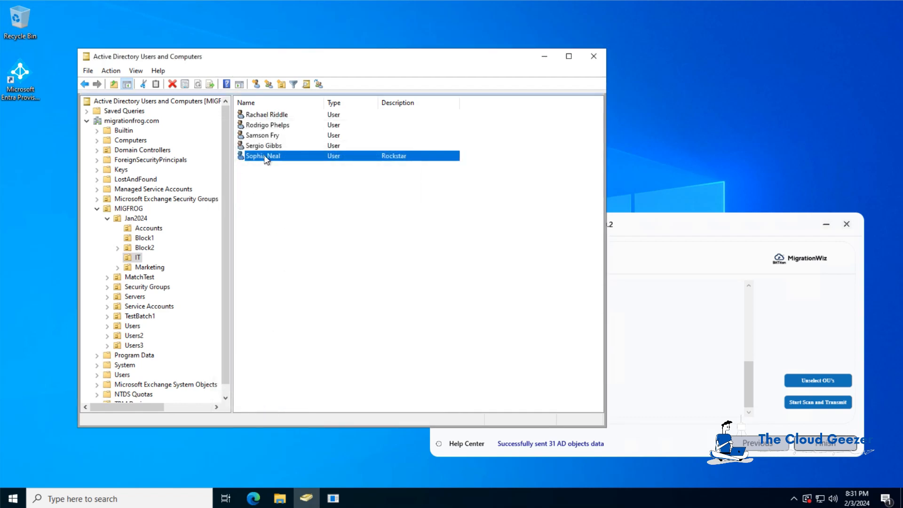
Step: Scan and transmit the selected OUs with the AD Source Agent and check the written users' status in the MigrationWiz project
click(647, 224)
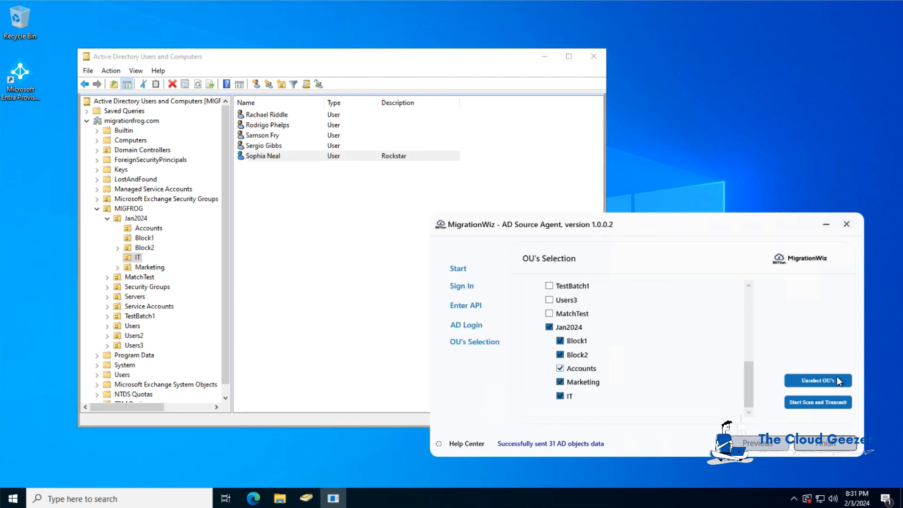
click(813, 404)
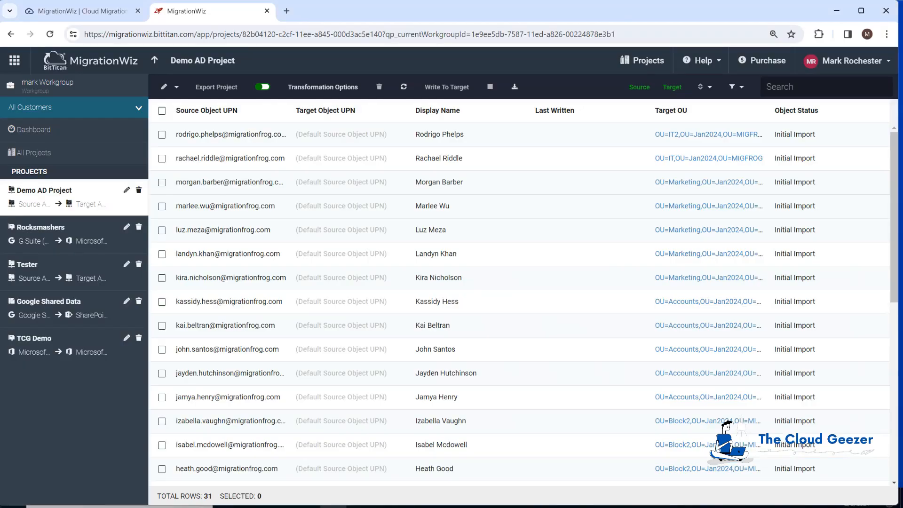
scroll(284, 374, down, 6)
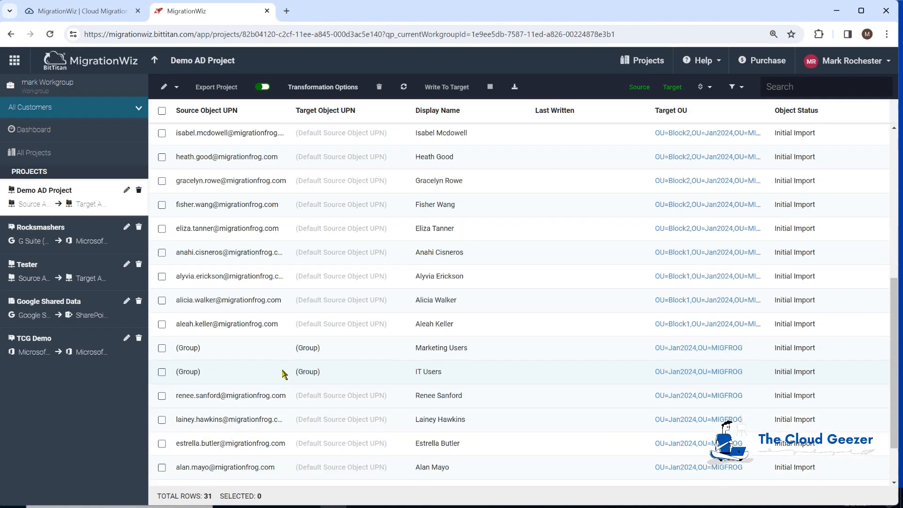
scroll(284, 374, down, 1)
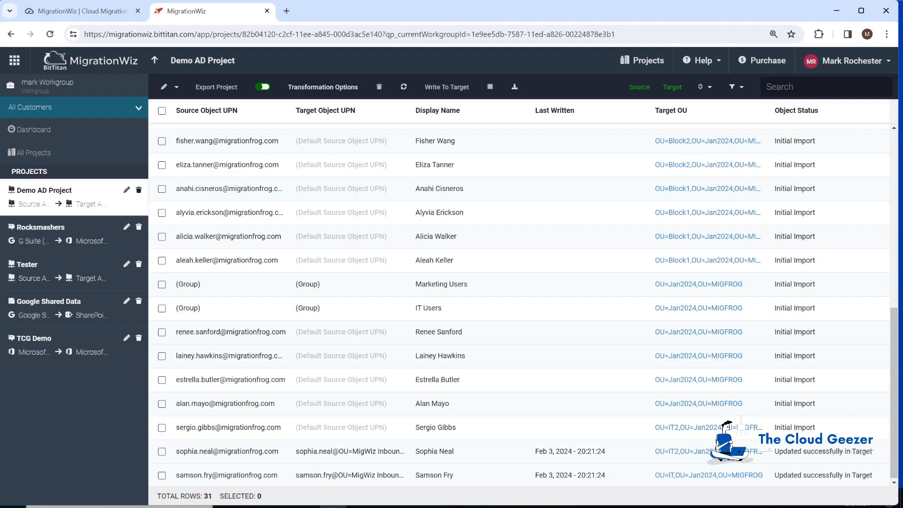
Step: Have the AD Target Agent get the AD objects immediately, review its log and open the migrated user's properties in the IT2 OU
key(alt+Tab)
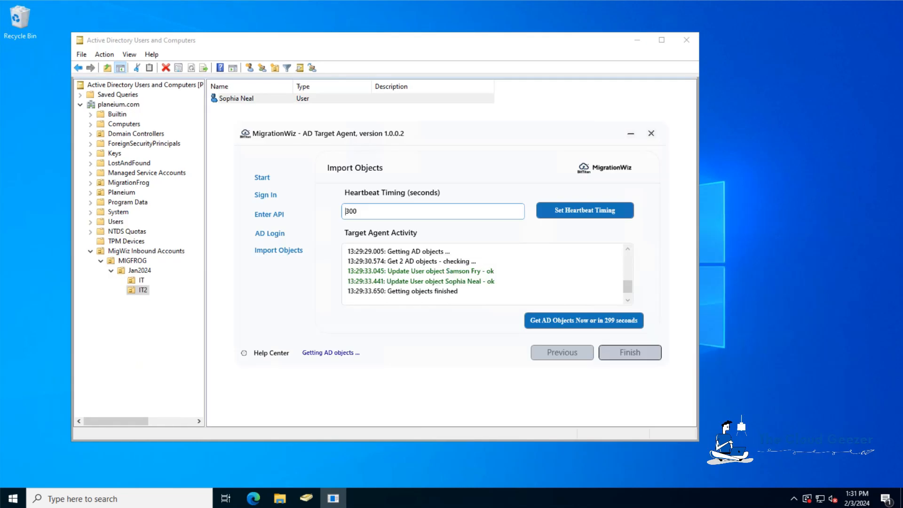
click(590, 318)
click(448, 284)
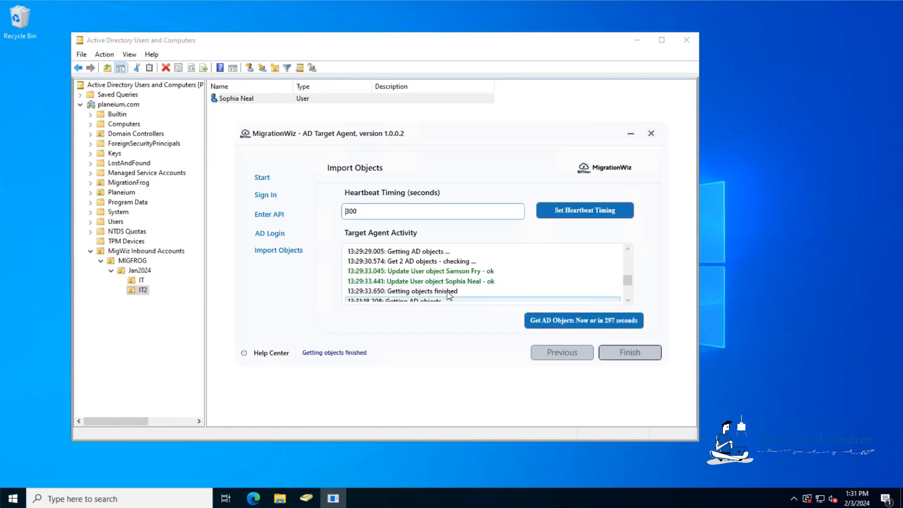
click(629, 300)
click(628, 300)
click(628, 300)
click(628, 300)
click(474, 282)
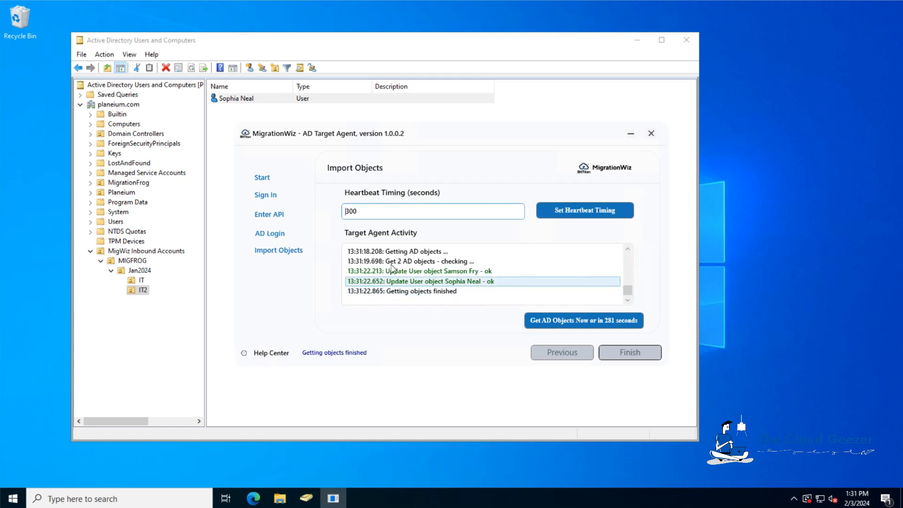
click(312, 38)
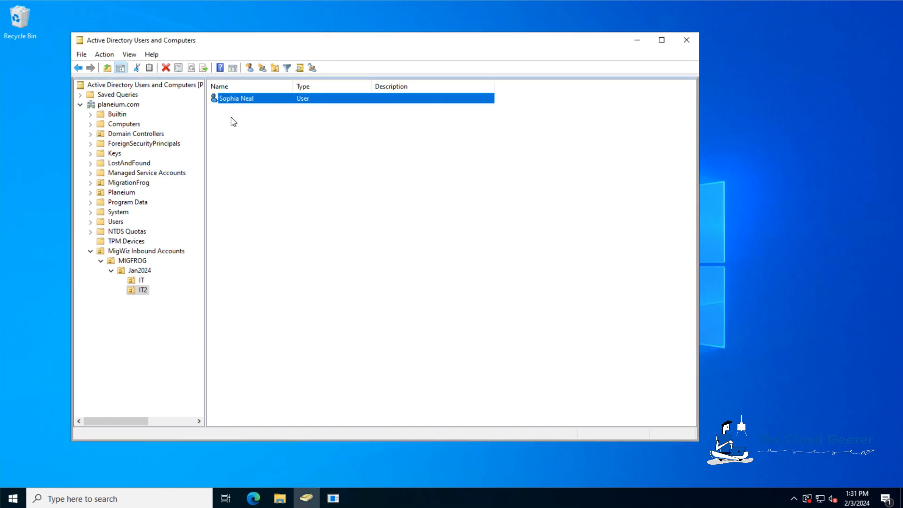
double_click(238, 100)
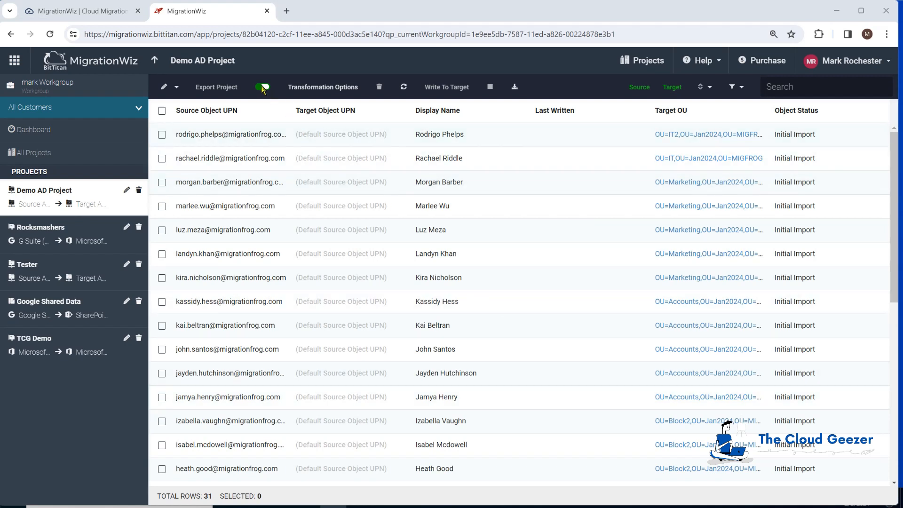
Step: Turn off the toggle switch of Demo AD Project and scan and transmit the selected OUs with the AD Source Agent
click(264, 88)
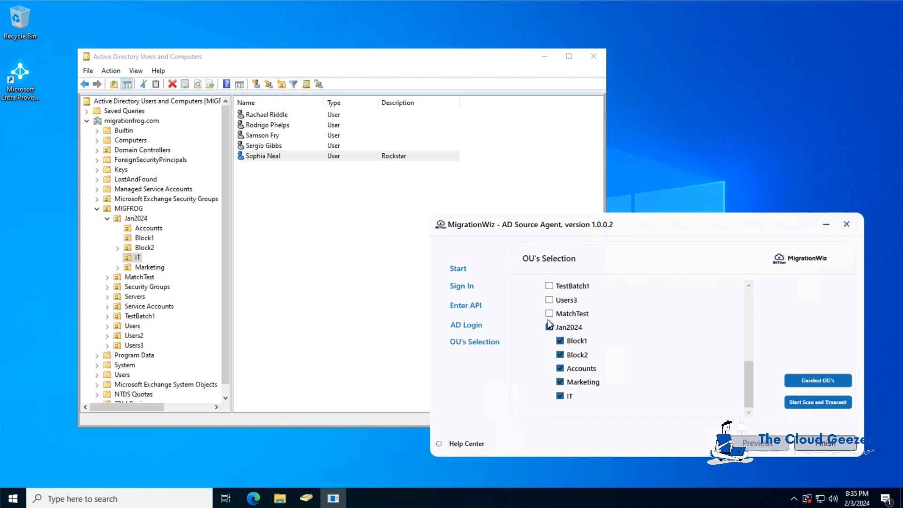
click(808, 405)
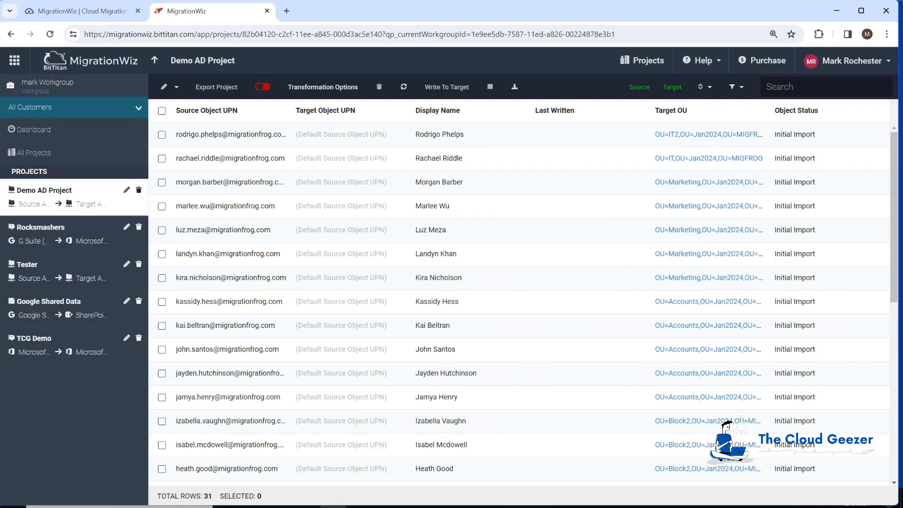
Step: In Demo AD Project, select the last two objects and stop their migration, and turn the project's toggle switch back on
scroll(244, 346, down, 3)
scroll(560, 373, down, 5)
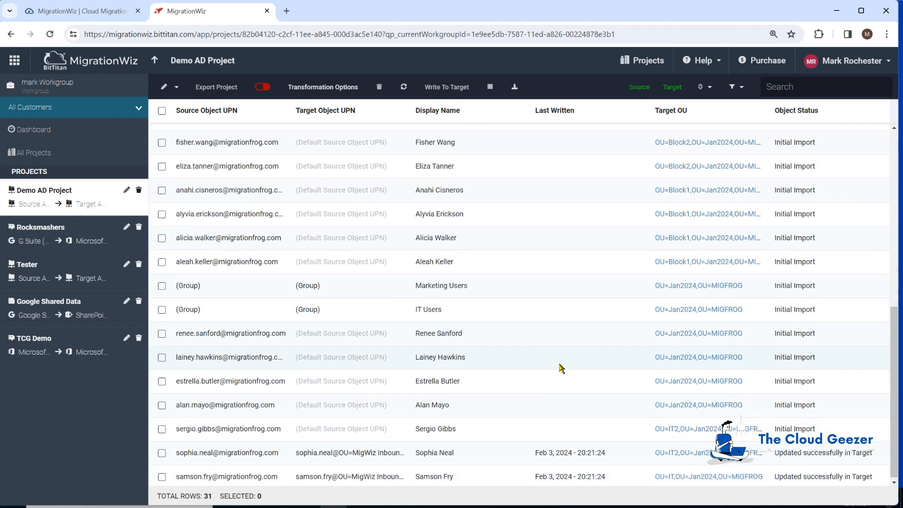
click(162, 453)
click(162, 476)
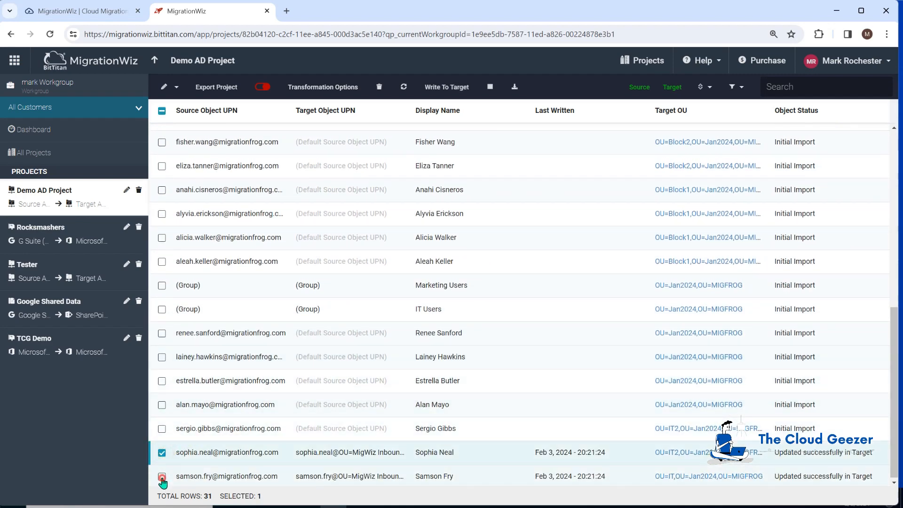
click(489, 87)
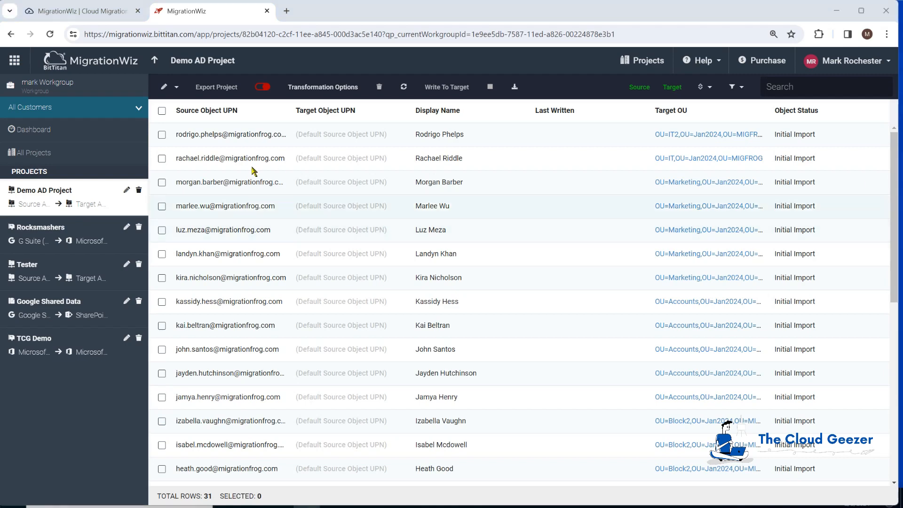
click(261, 87)
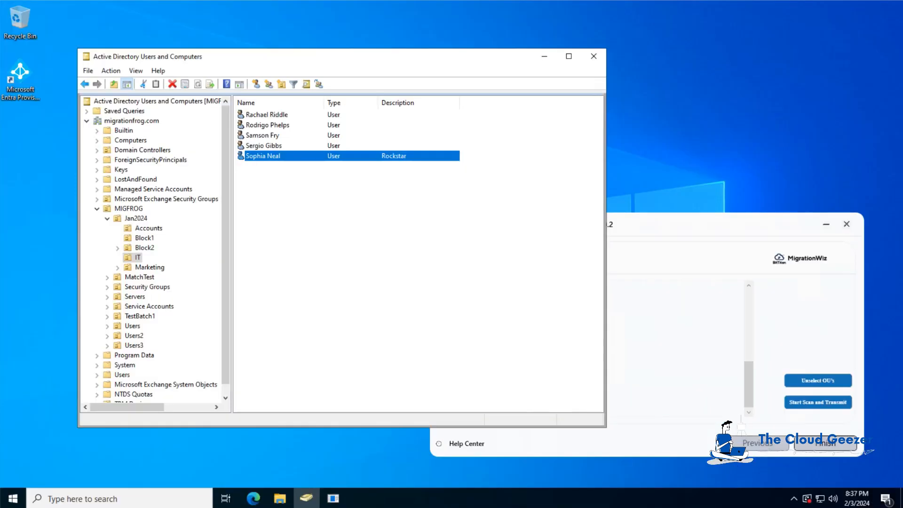
Step: Set the source user's description to Rockstar 2 and have the AD Source Agent scan and transmit the selected OUs
double_click(263, 156)
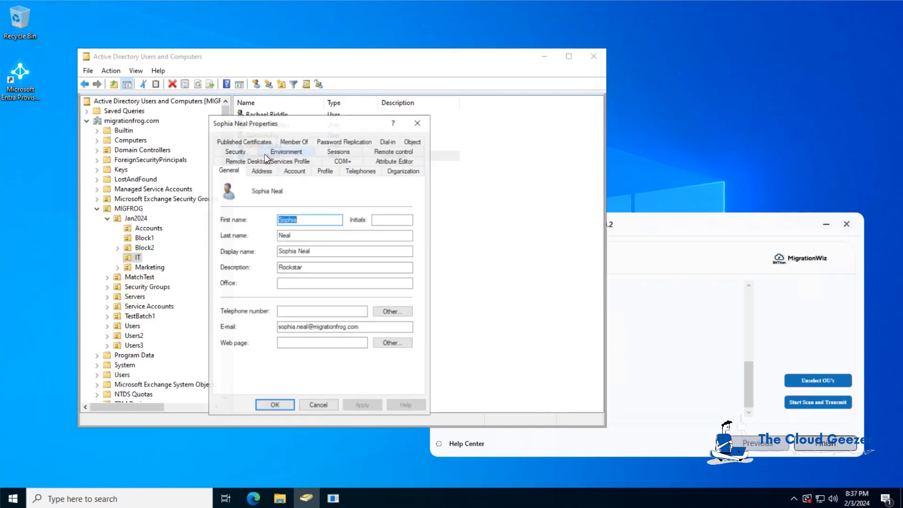
click(342, 267)
text(2)
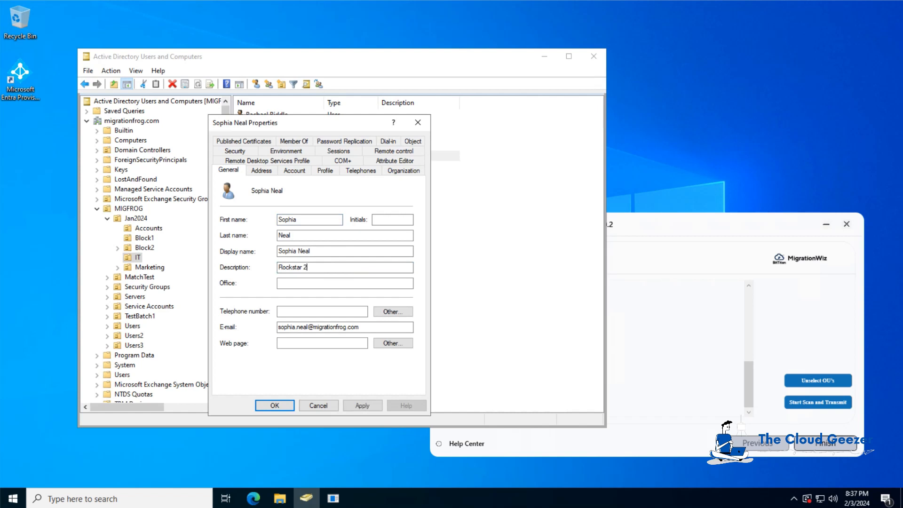
click(282, 406)
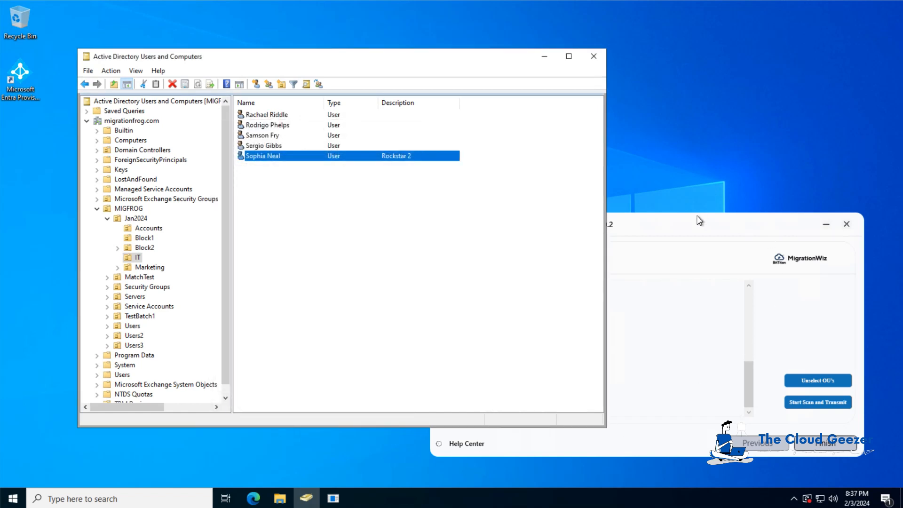
click(696, 222)
click(813, 402)
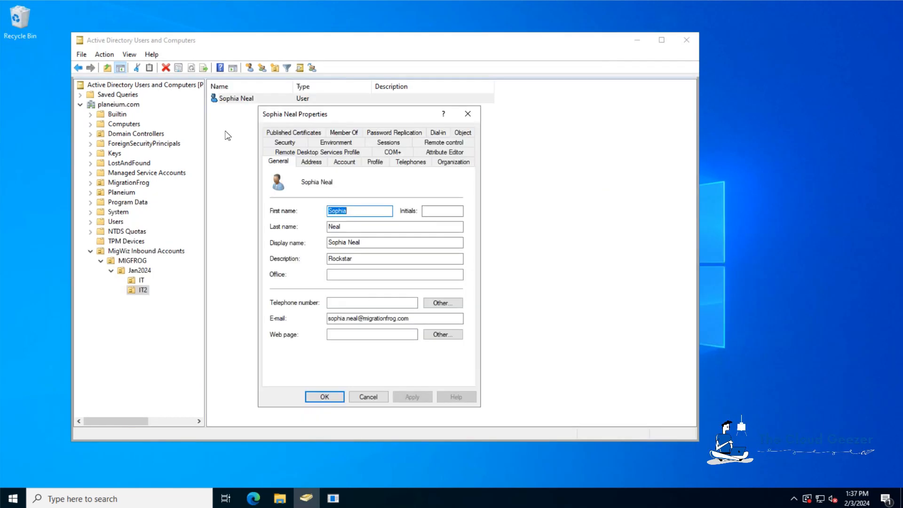
Step: In the target domain's Active Directory, move the migrated user from the IT2 OU to the Users OU under MigrationFrog
click(378, 397)
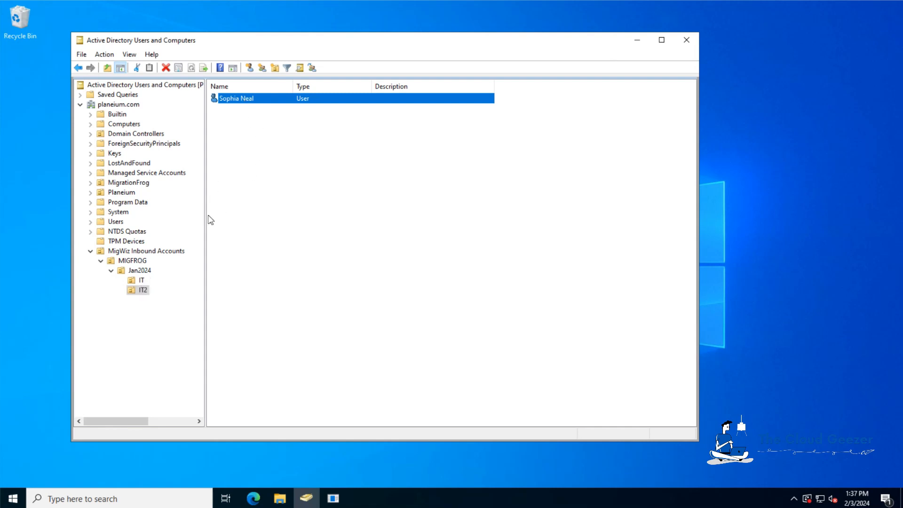
click(90, 182)
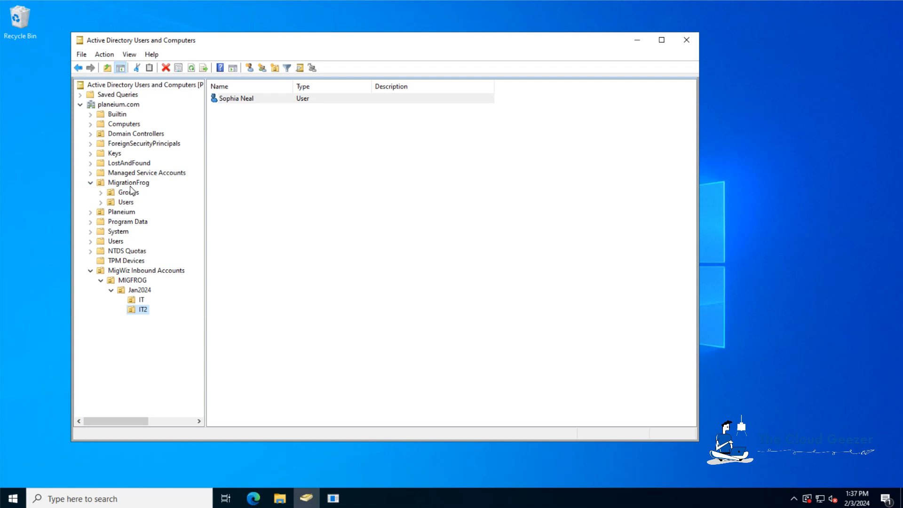
click(130, 203)
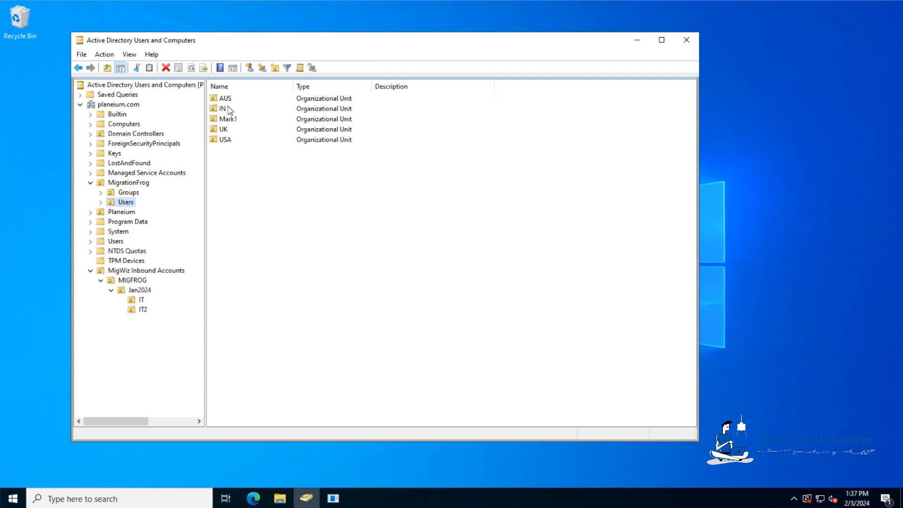
click(143, 310)
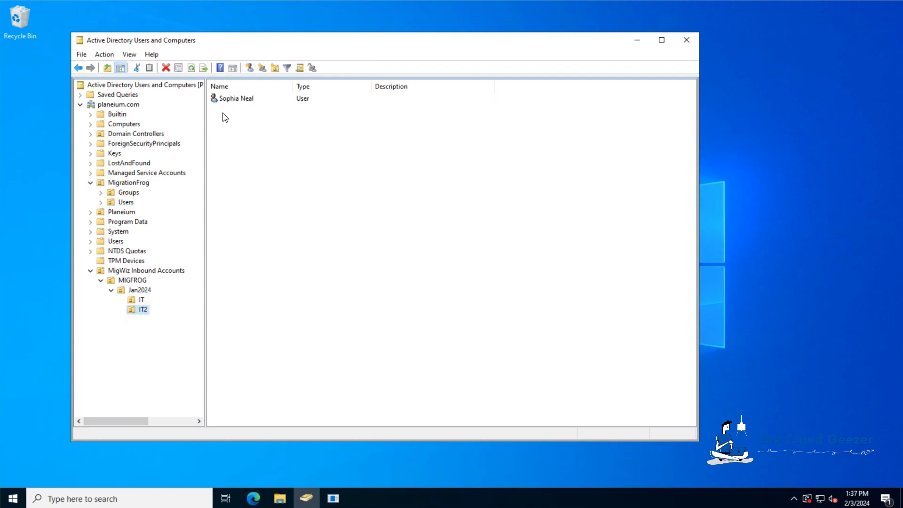
drag(234, 98, 132, 203)
click(349, 274)
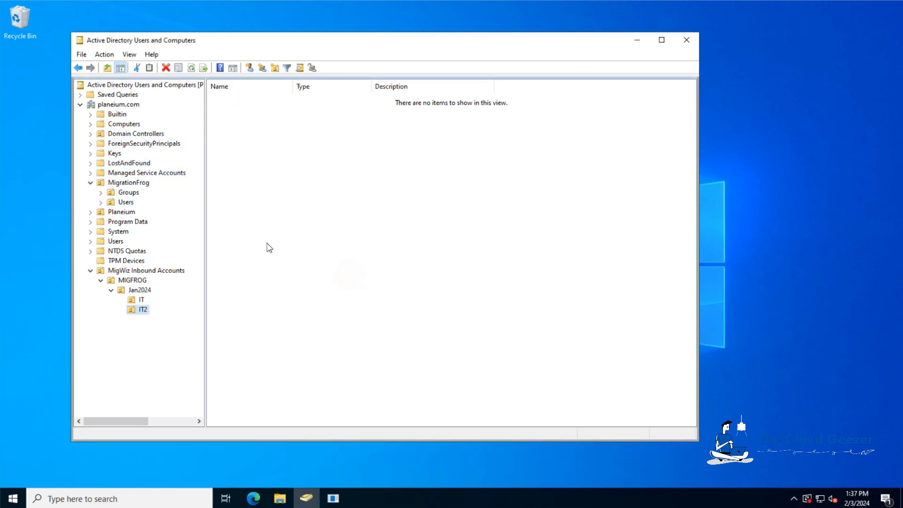
click(127, 203)
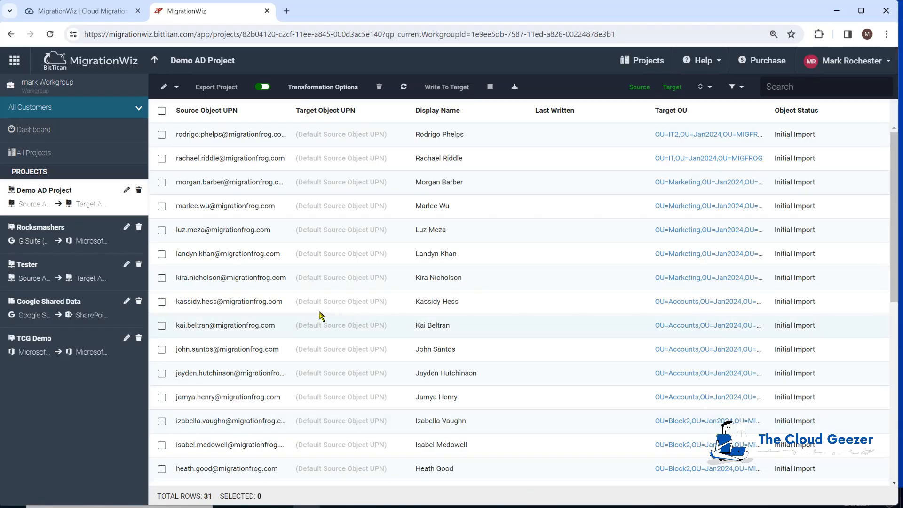
Step: In Demo AD Project, start a full migration that writes only the second-to-last object, the migrated IT2 user, to the target
scroll(297, 323, down, 8)
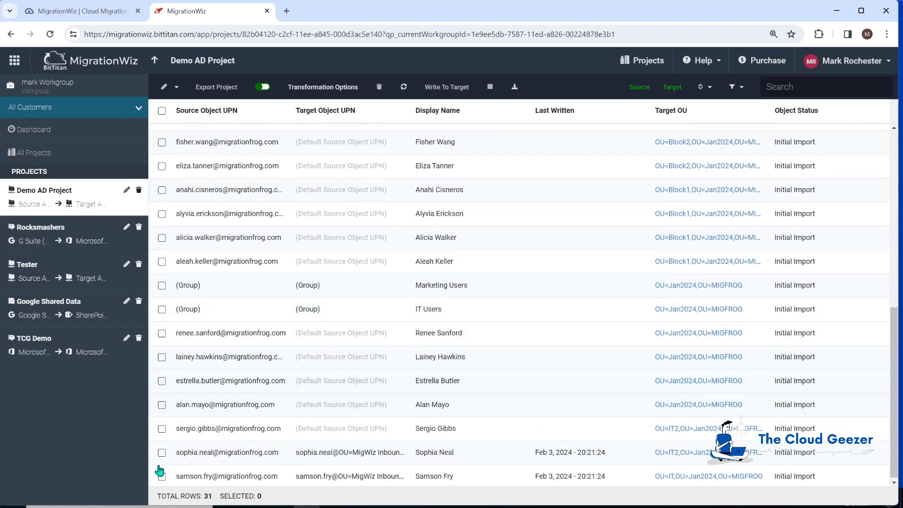
click(162, 452)
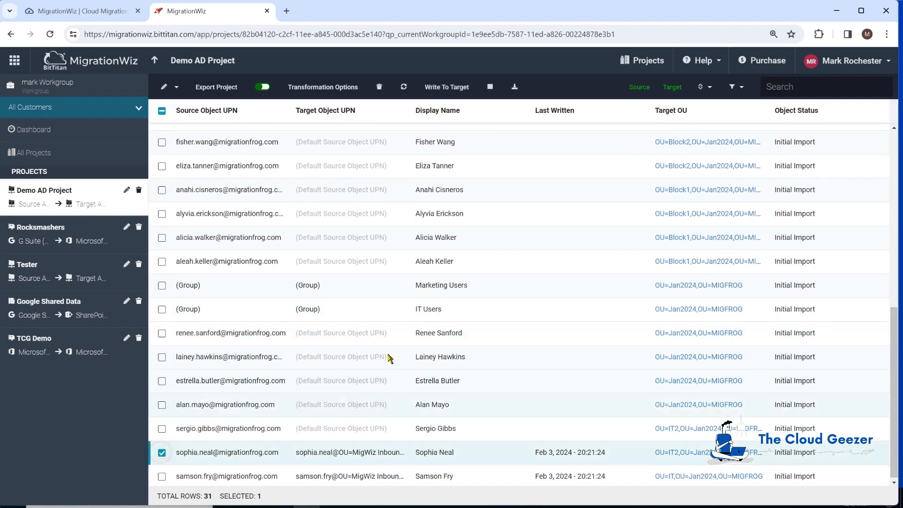
click(448, 88)
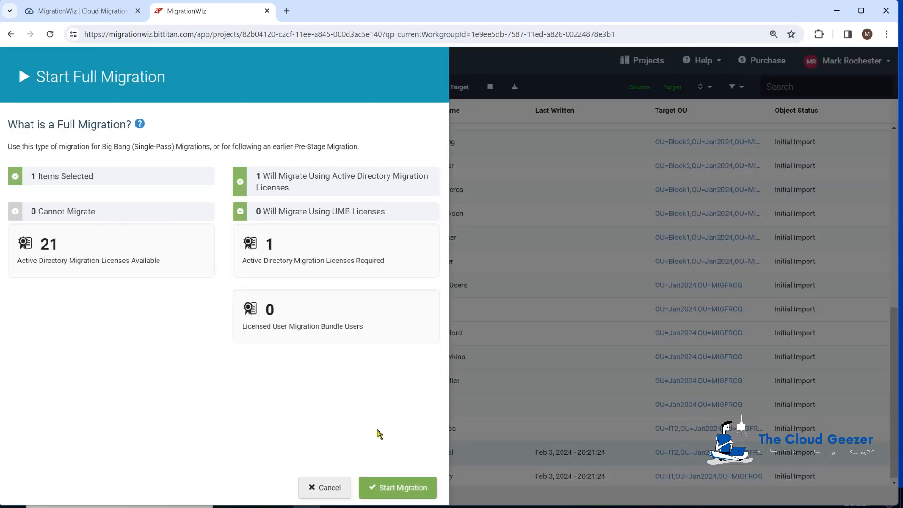
click(386, 488)
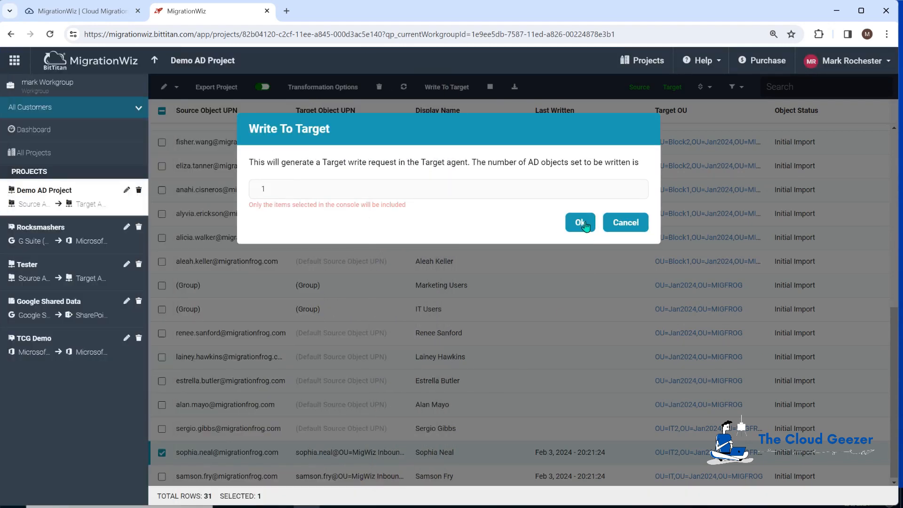
click(580, 222)
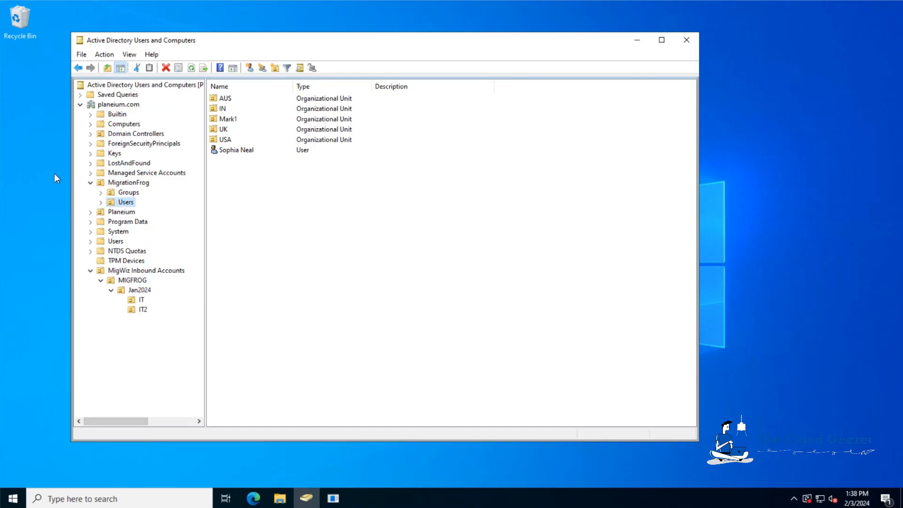
Step: Have the AD Target Agent get the AD objects immediately and review the latest entries in its activity log
click(334, 498)
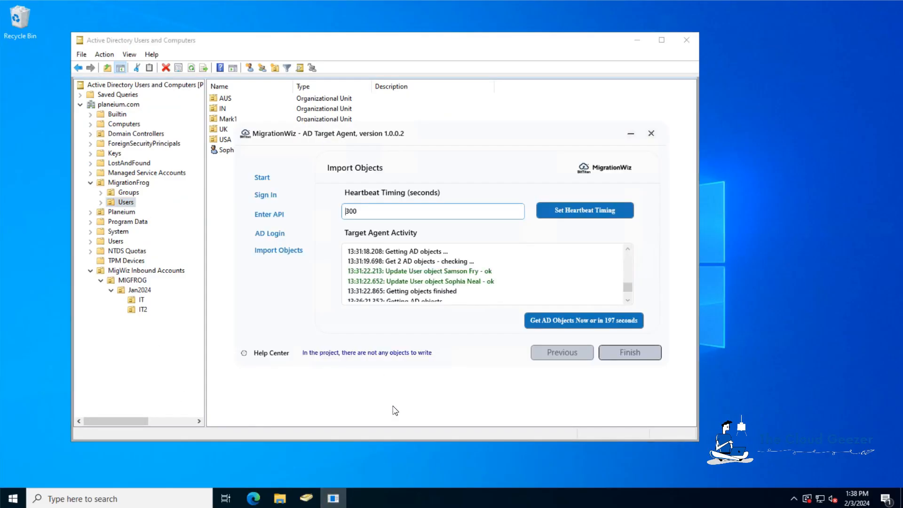
click(579, 320)
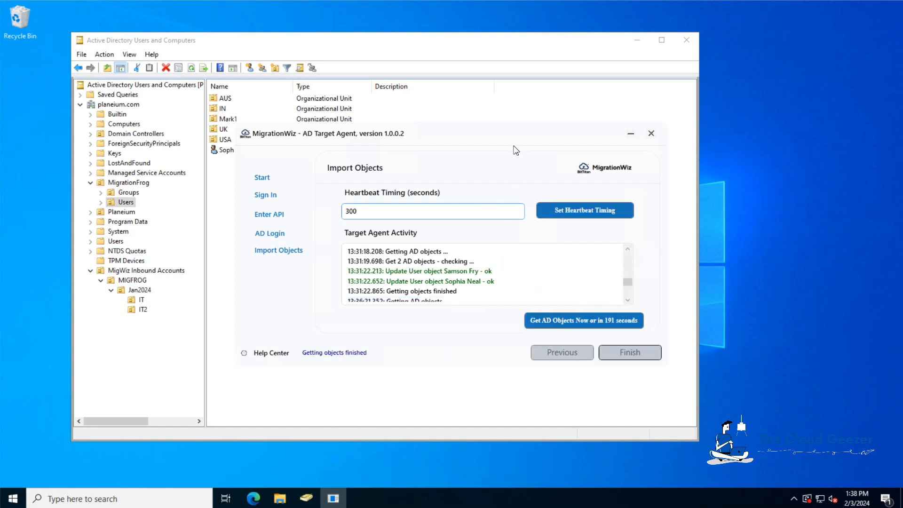
click(628, 300)
click(627, 300)
scroll(628, 300, down, 2)
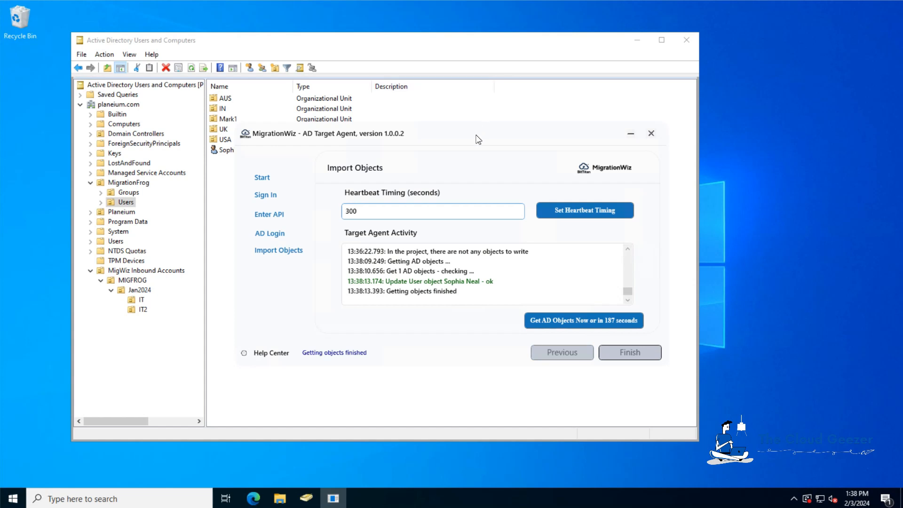
Step: In the target domain, check the IT and IT2 OUs, and the description of the migrated user in MigrationFrog's Users OU
click(470, 42)
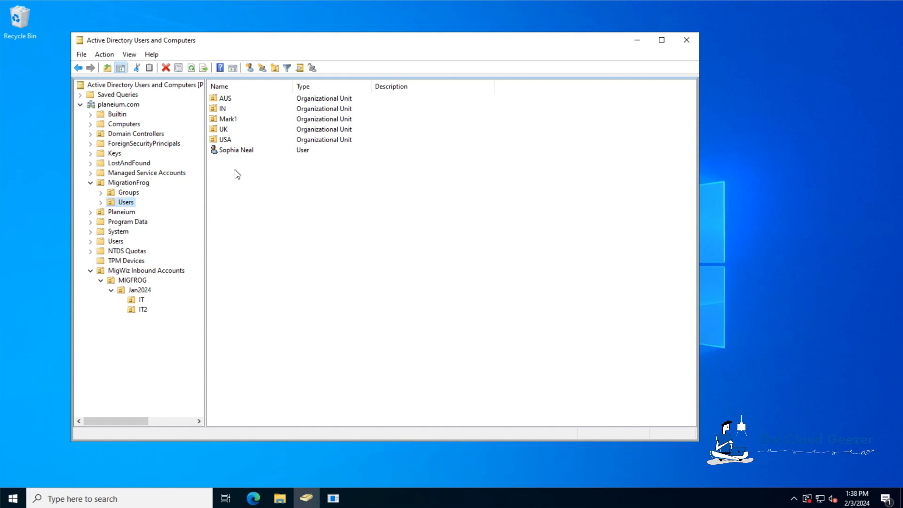
click(142, 310)
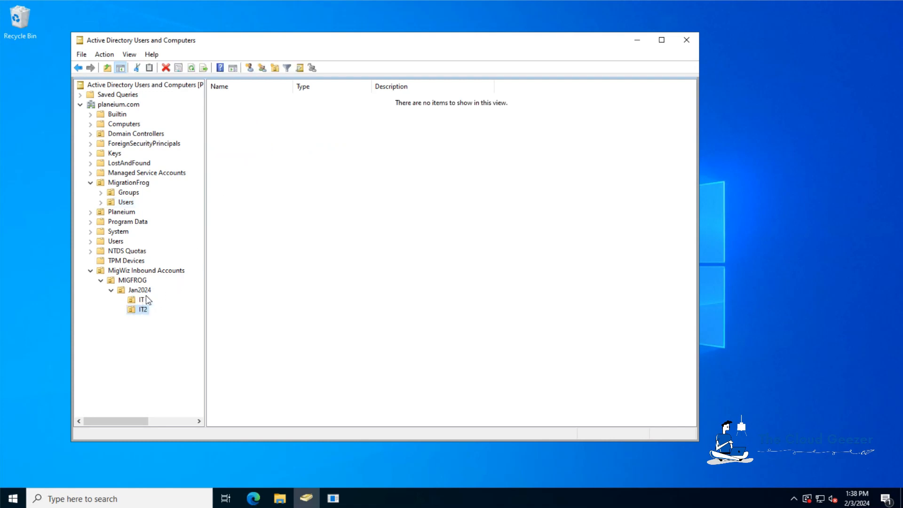
click(142, 300)
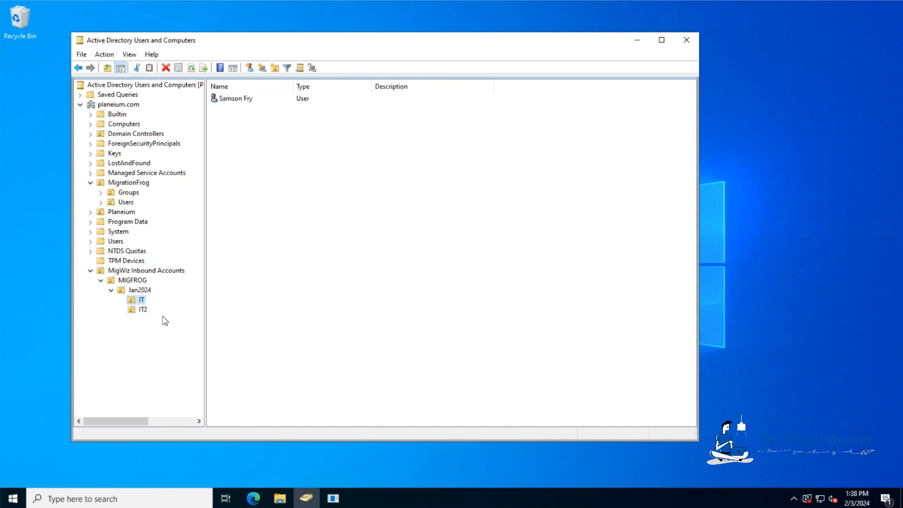
click(143, 311)
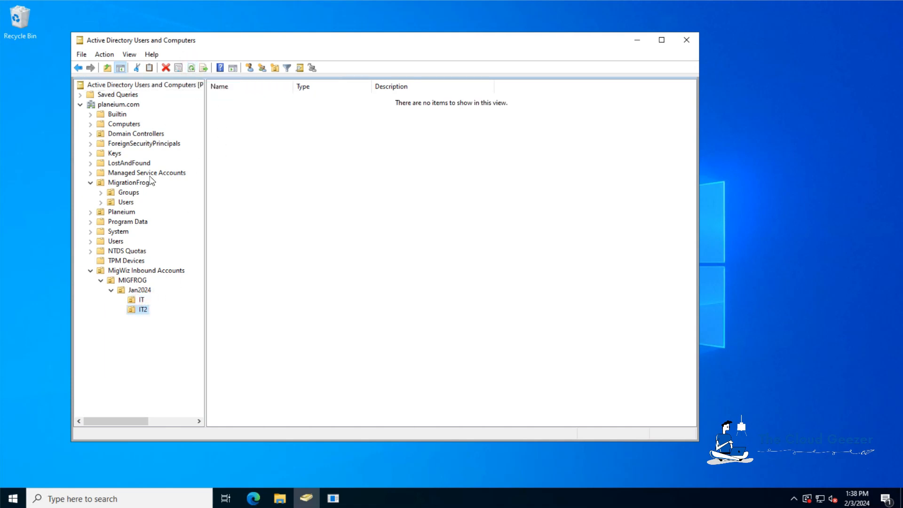
click(126, 203)
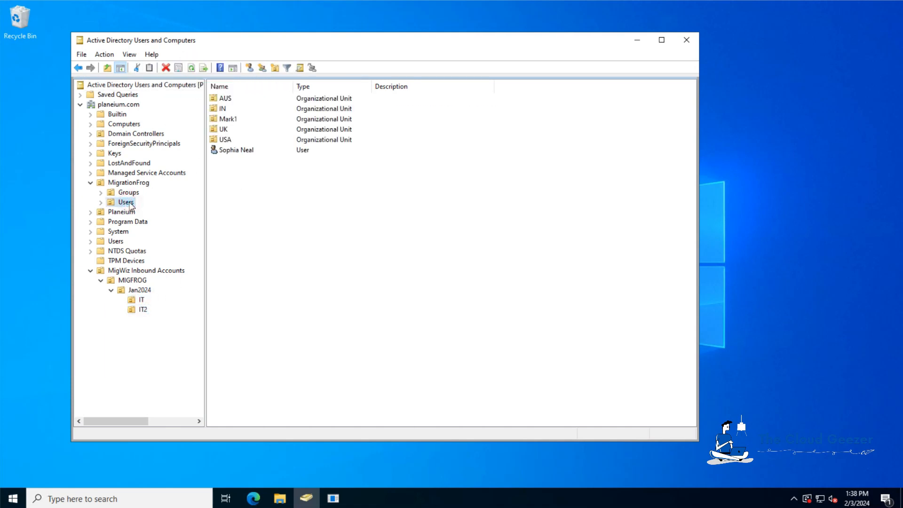
double_click(236, 150)
click(356, 260)
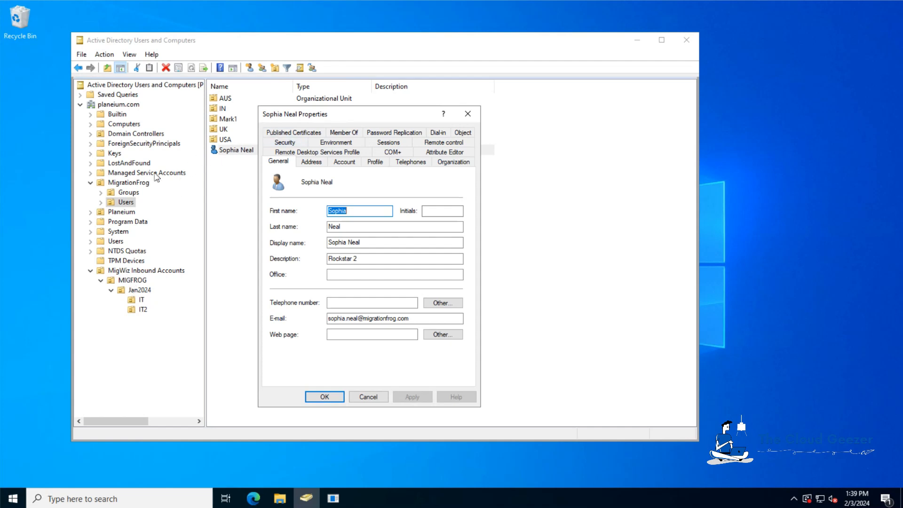
click(314, 395)
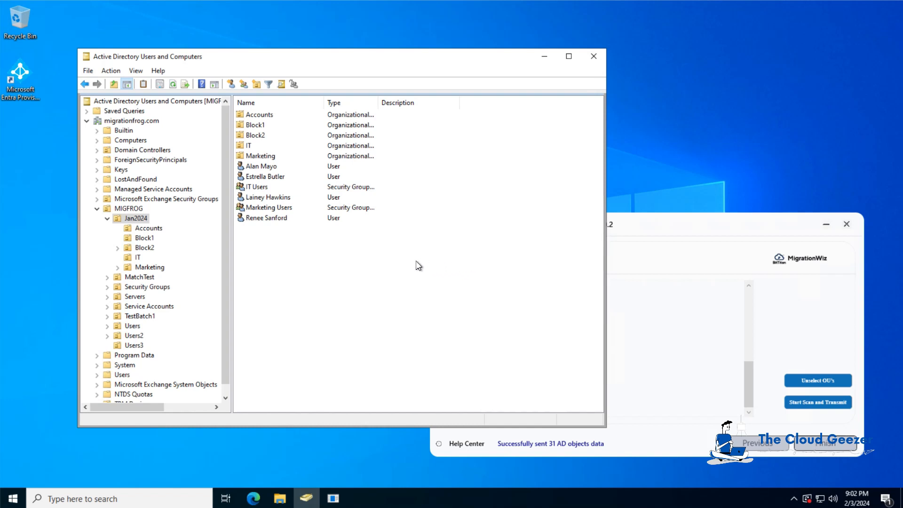
Step: In the source domain's Active Directory, create an organizational unit named MatchTest under Jan2024, protected from accidental deletion
right_click(290, 258)
mouse_move(324, 304)
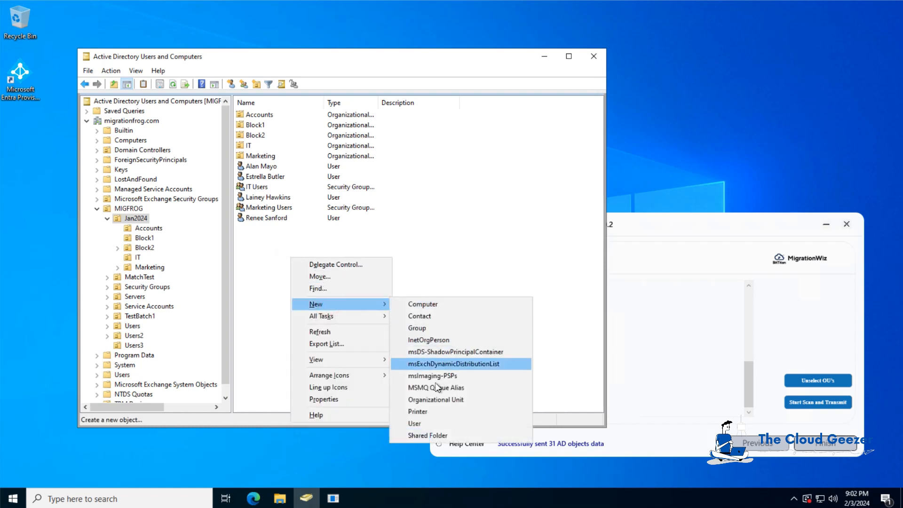
click(429, 400)
text(MatchTest)
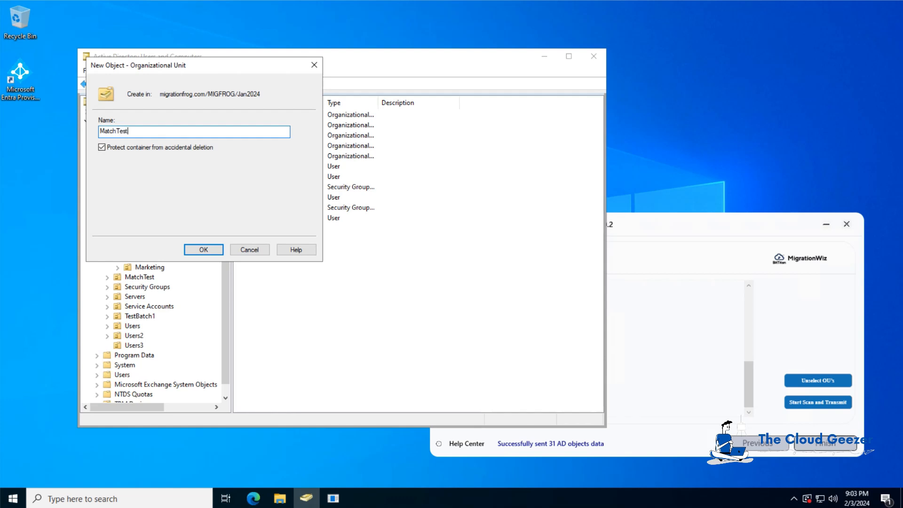
key(Return)
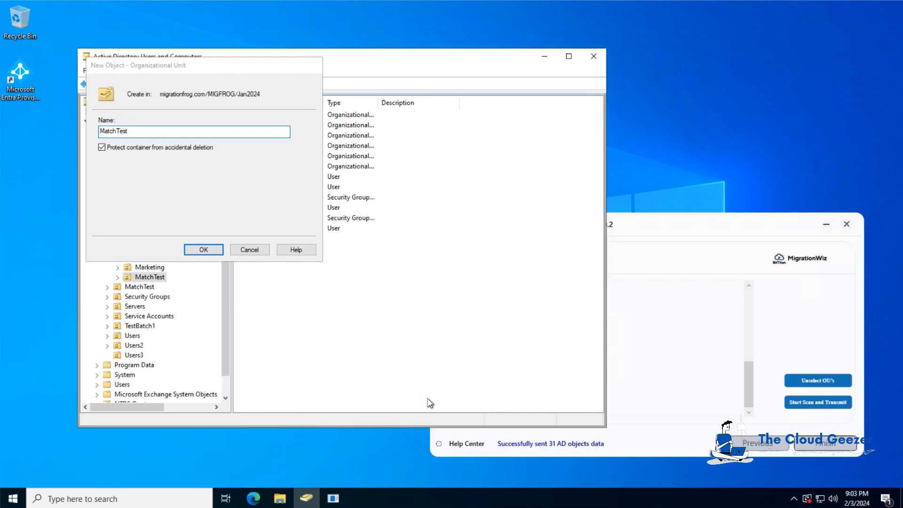
Step: Move the 16th and 17th listed users from the Users3 OU to the MatchTest OU under Jan2024
click(137, 355)
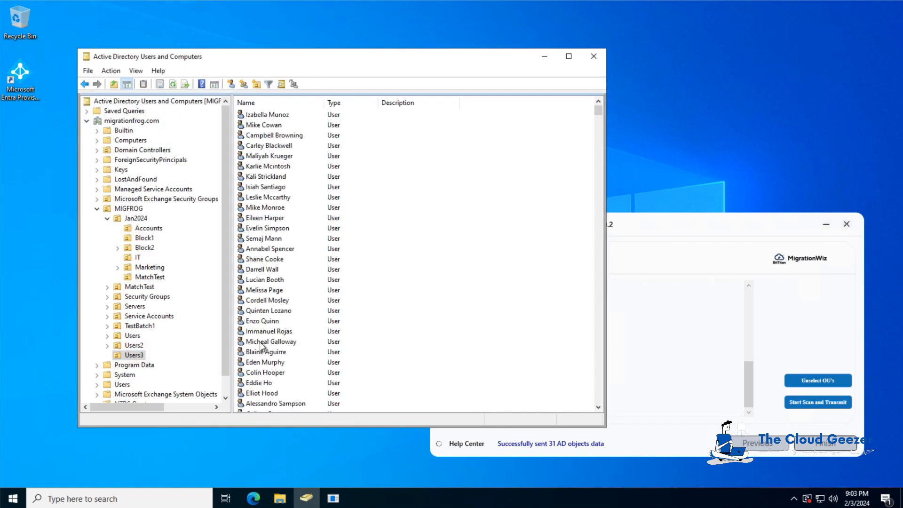
click(274, 270)
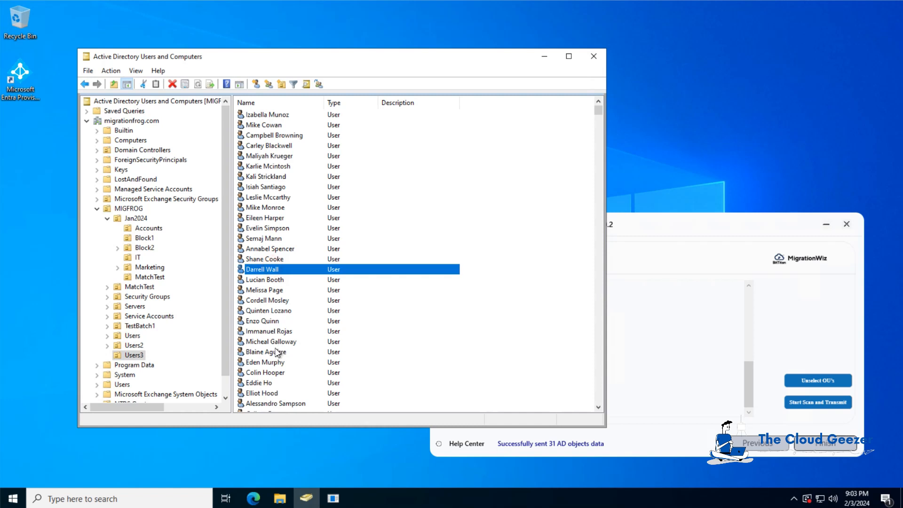
shift+click(265, 280)
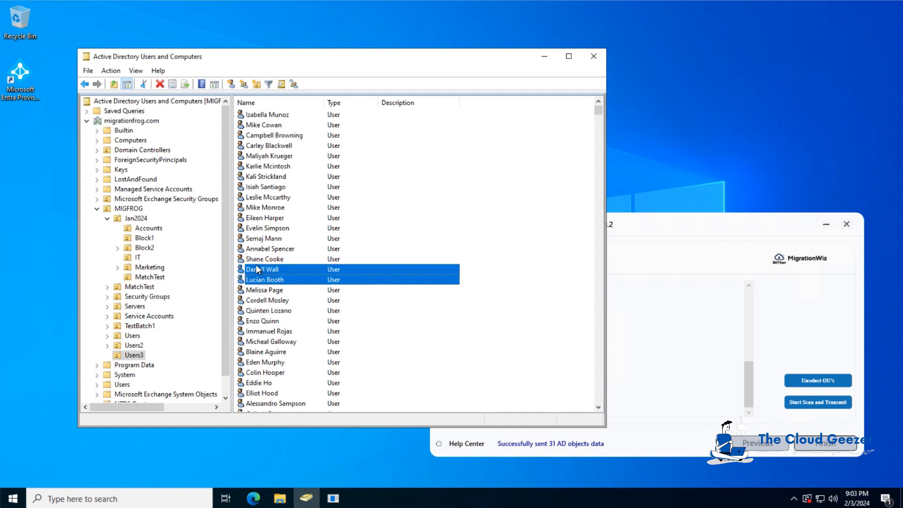
drag(275, 270, 162, 277)
click(153, 277)
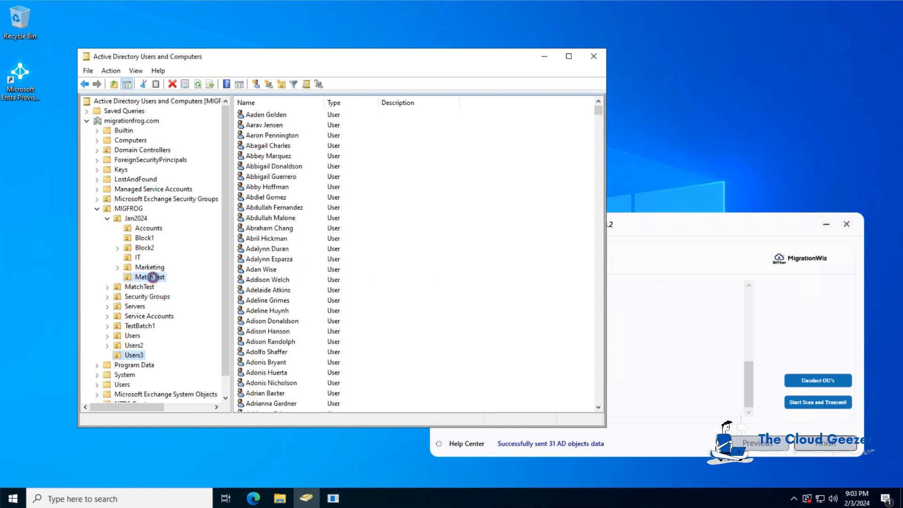
Step: Examine the employeeID attribute of both users in the source MatchTest OU
double_click(271, 116)
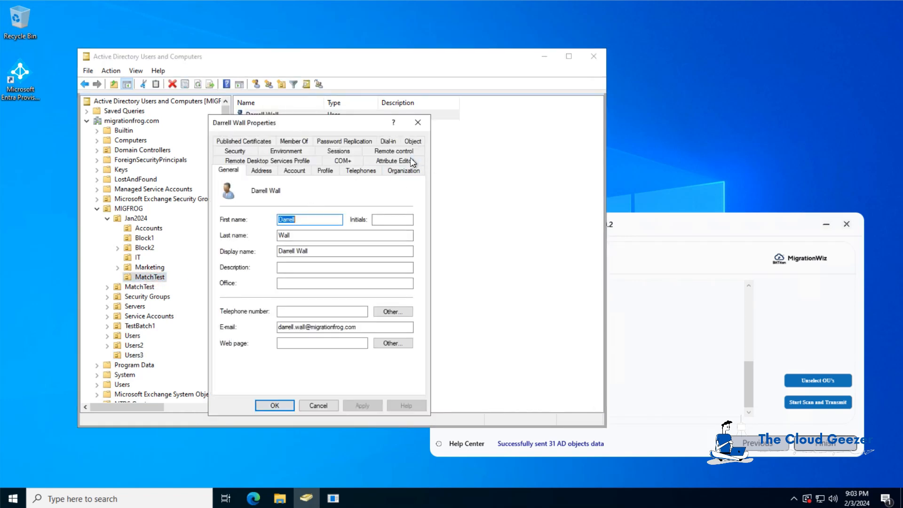
click(394, 160)
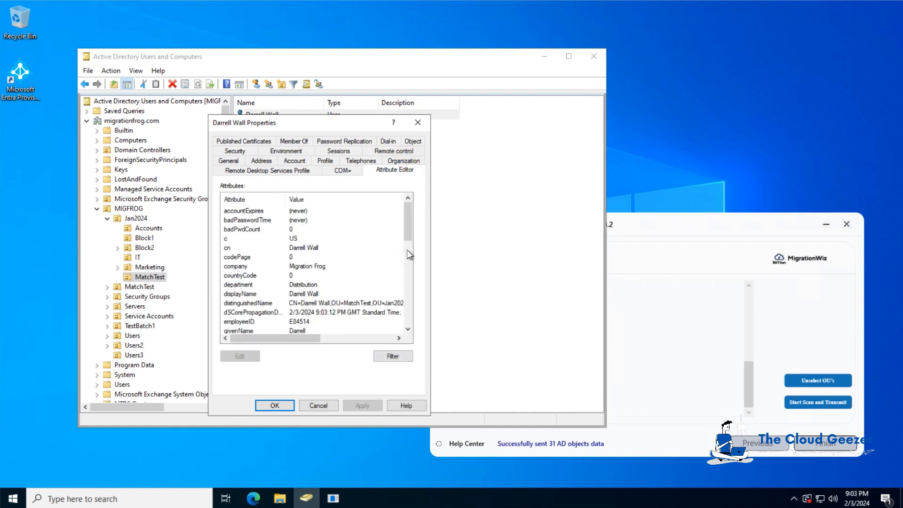
click(319, 405)
double_click(263, 124)
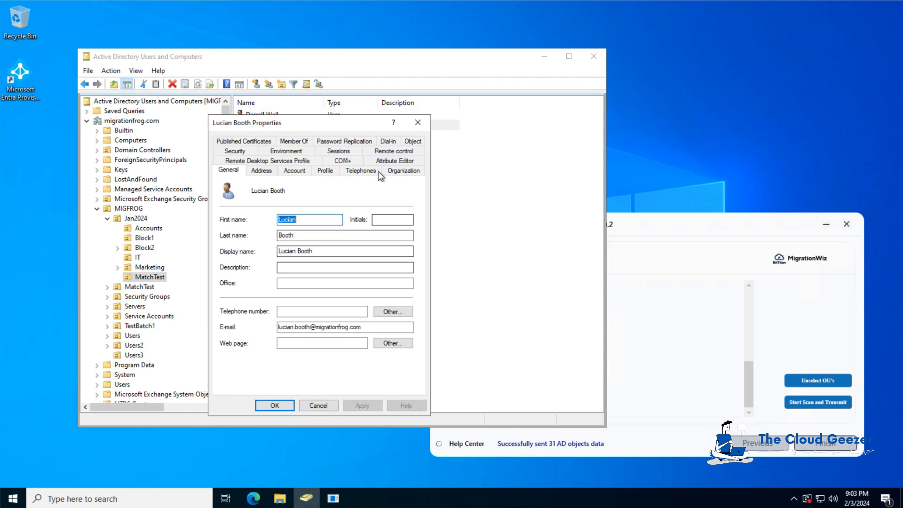
click(386, 161)
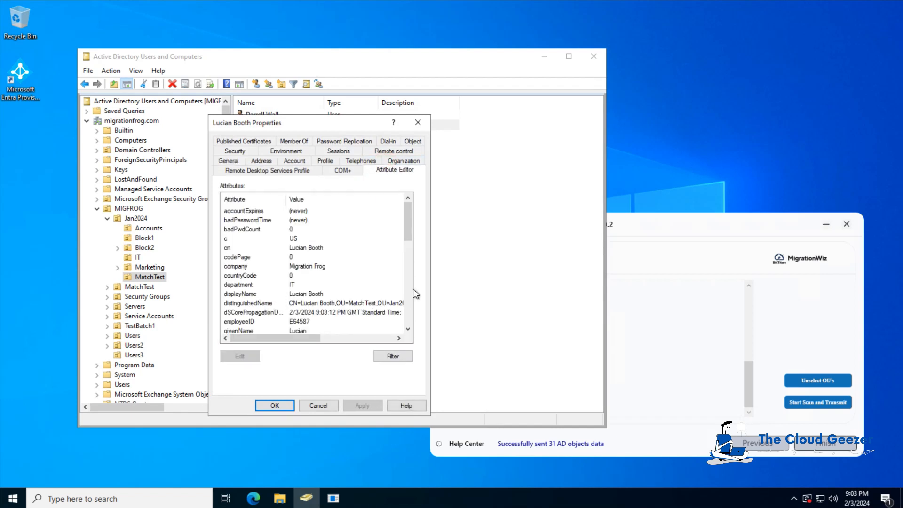
drag(406, 236, 405, 248)
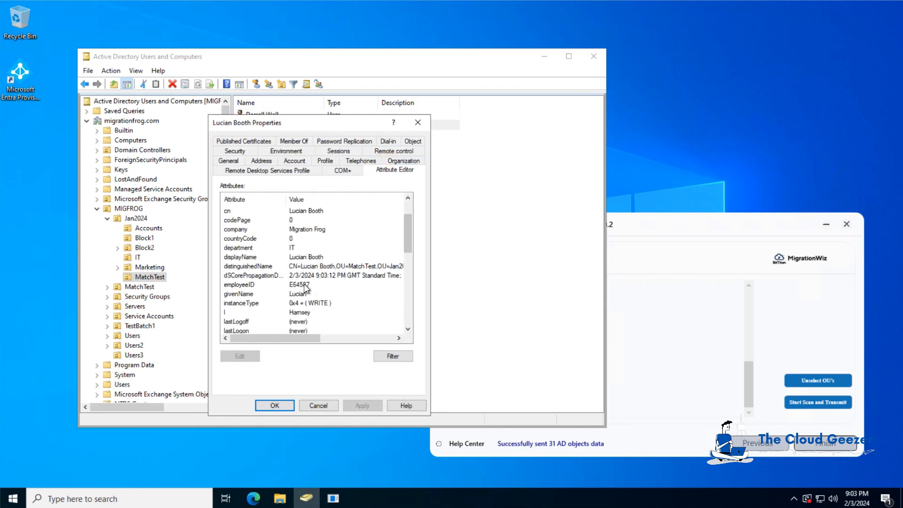
click(318, 405)
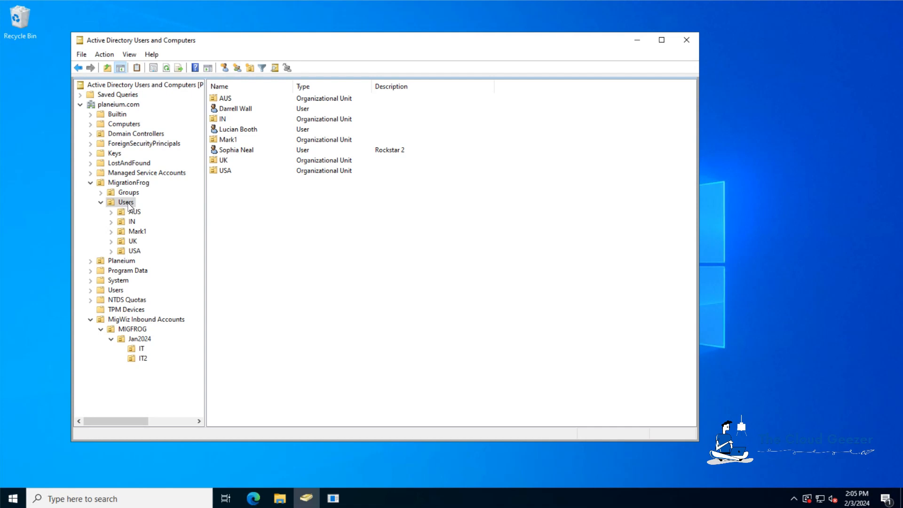
Step: In the target's MigrationFrog Users OU, examine the employeeID attribute of the two users with the same names as the MatchTest users
click(235, 109)
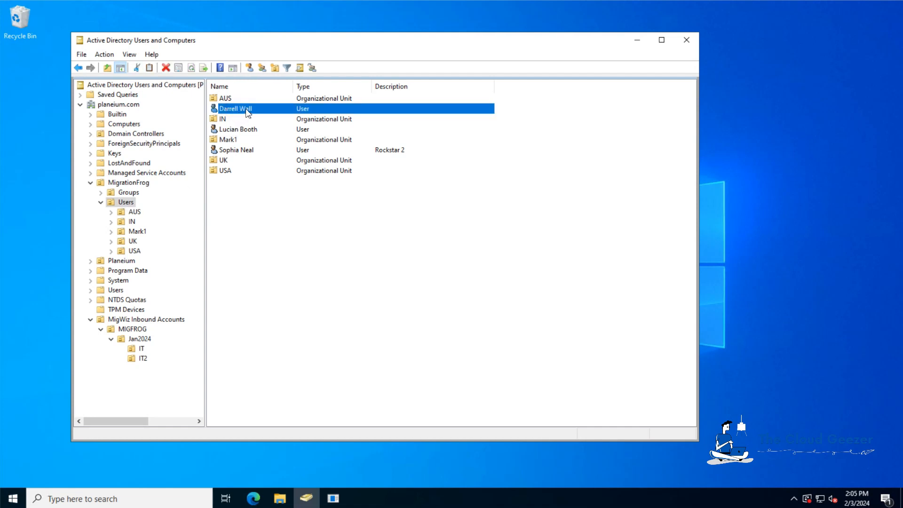
double_click(247, 111)
click(460, 153)
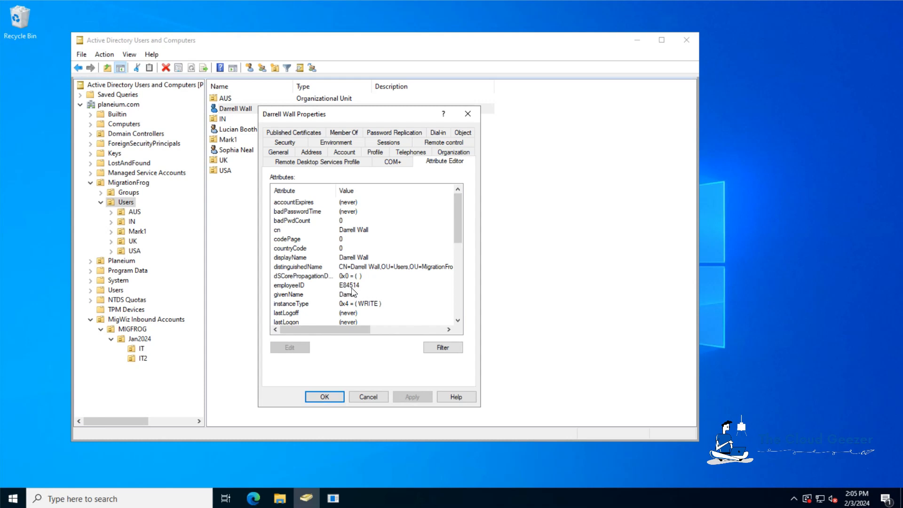
click(368, 398)
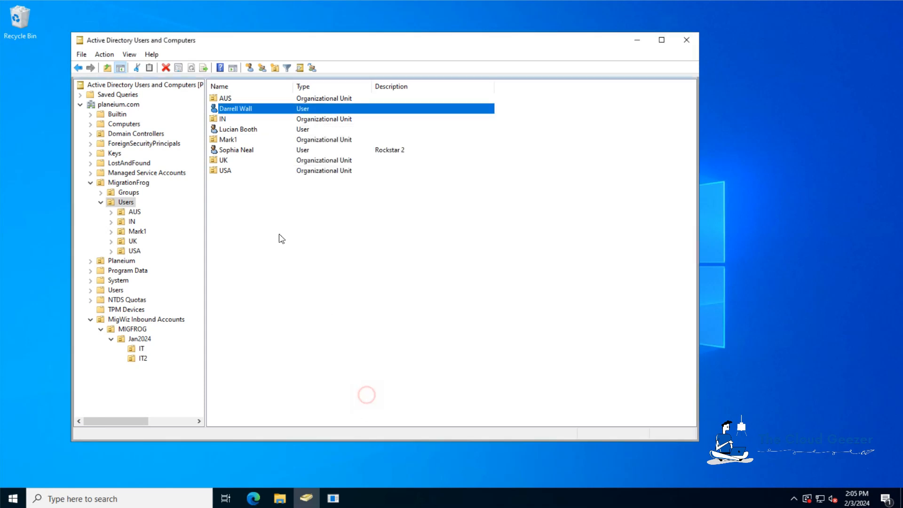
double_click(238, 131)
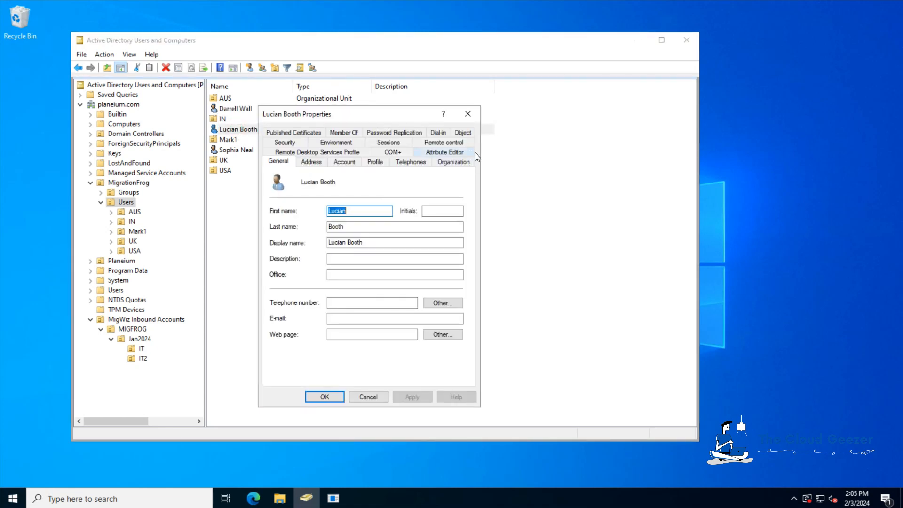
click(459, 150)
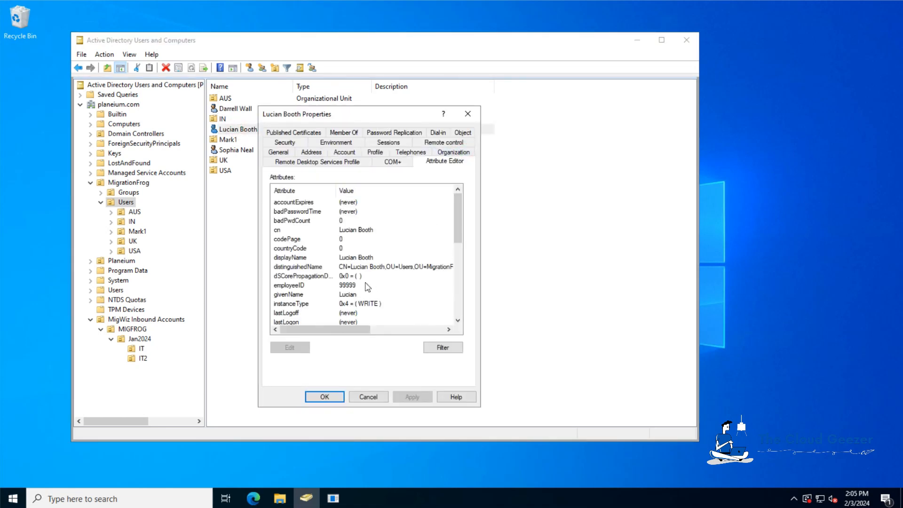
click(325, 396)
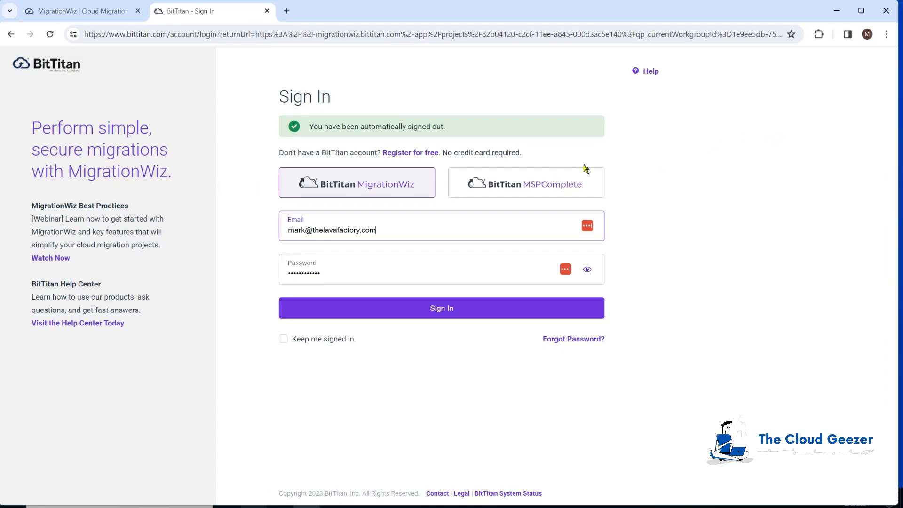
Step: Switch to the browser and sign back in to MigrationWiz with the prefilled account credentials
click(369, 308)
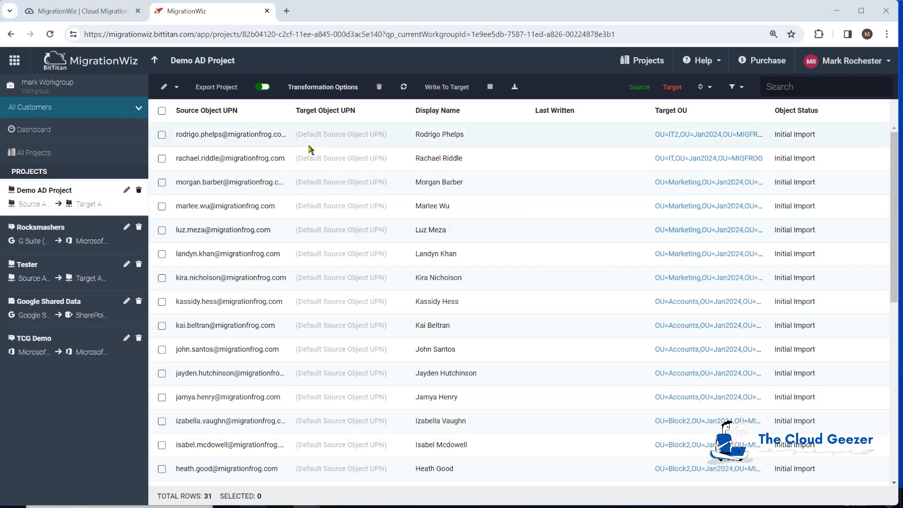
Step: In the Demo AD Project's advanced options, set the Active Directory matching criteria to Employee ID
click(176, 87)
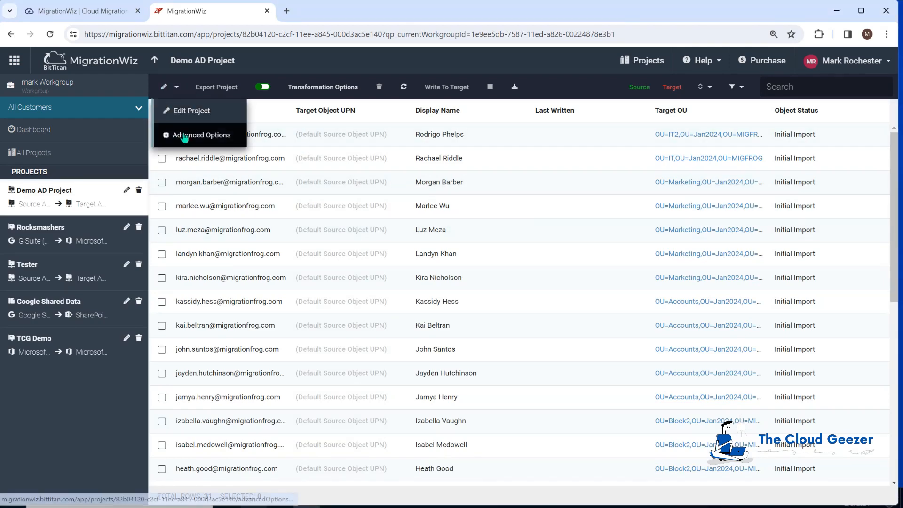
click(184, 136)
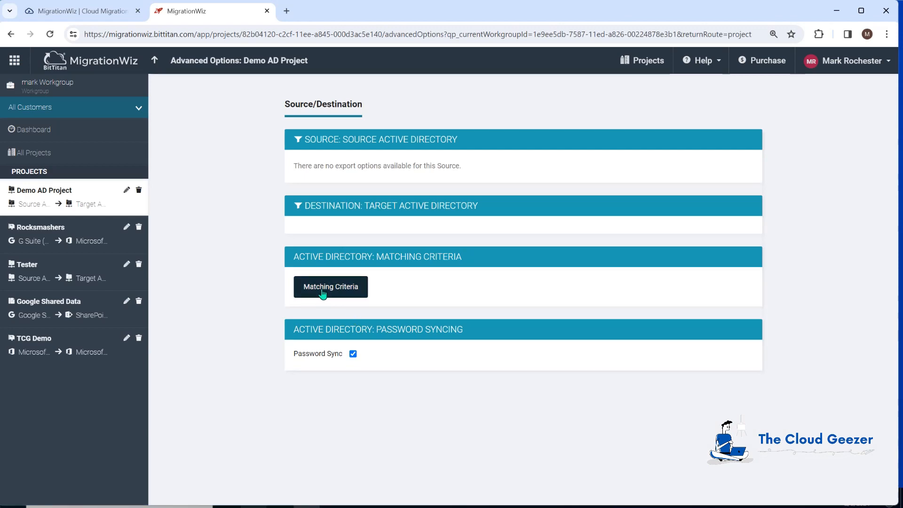
click(322, 288)
click(452, 186)
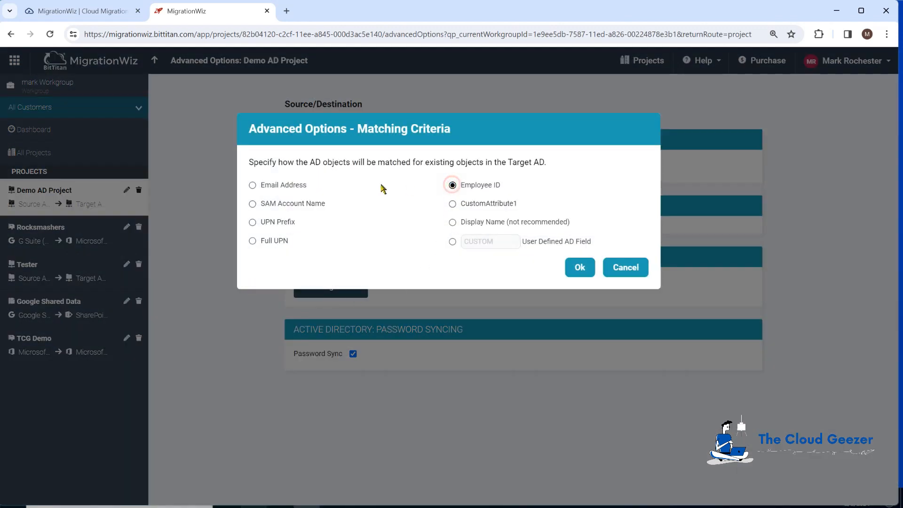
click(576, 270)
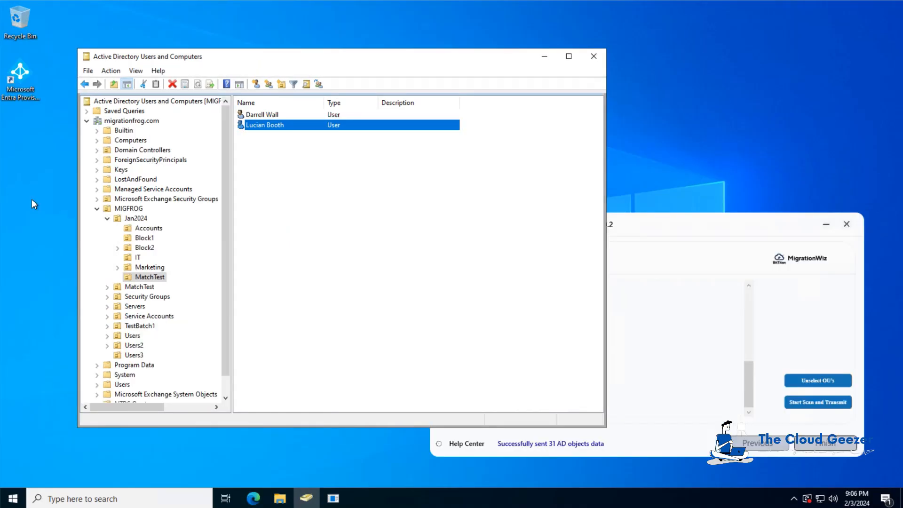
Step: Switch to the AD Source Agent, clear the OU selection, select only MatchTest under Jan2024, and scan and transmit it
click(642, 221)
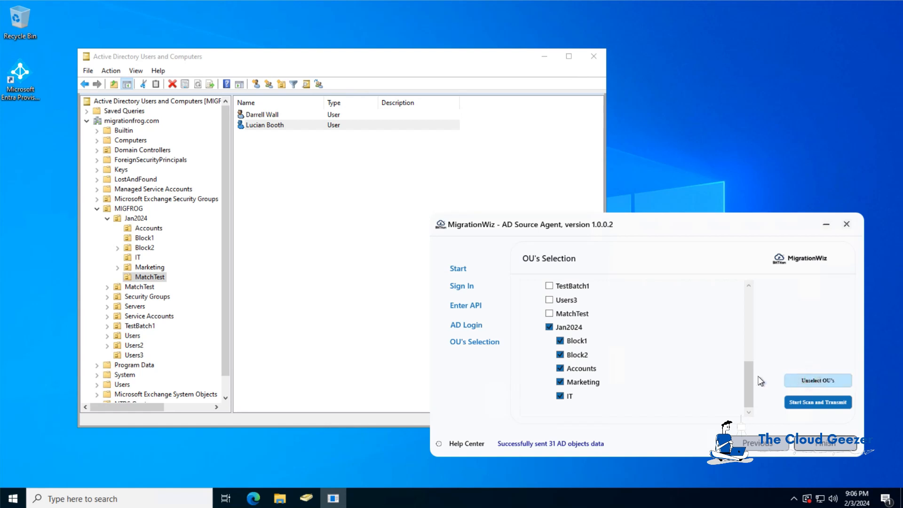
click(786, 383)
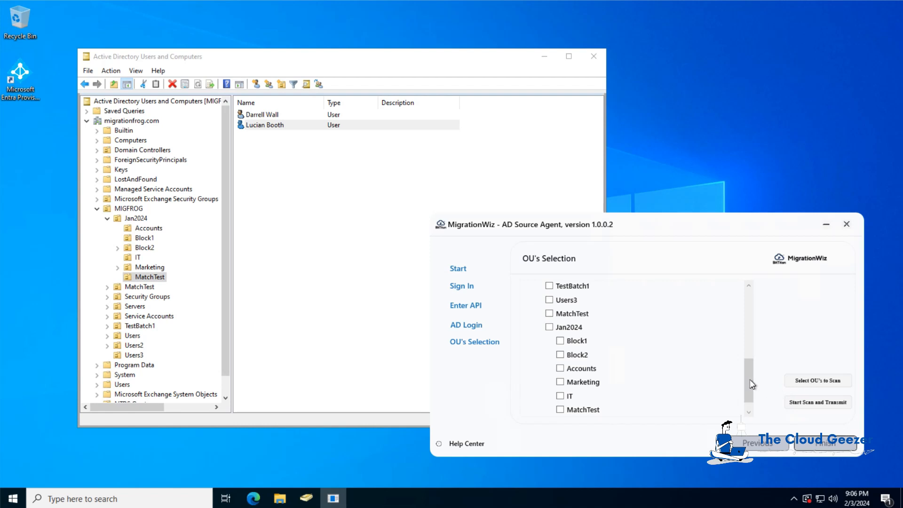
scroll(748, 390, down, 1)
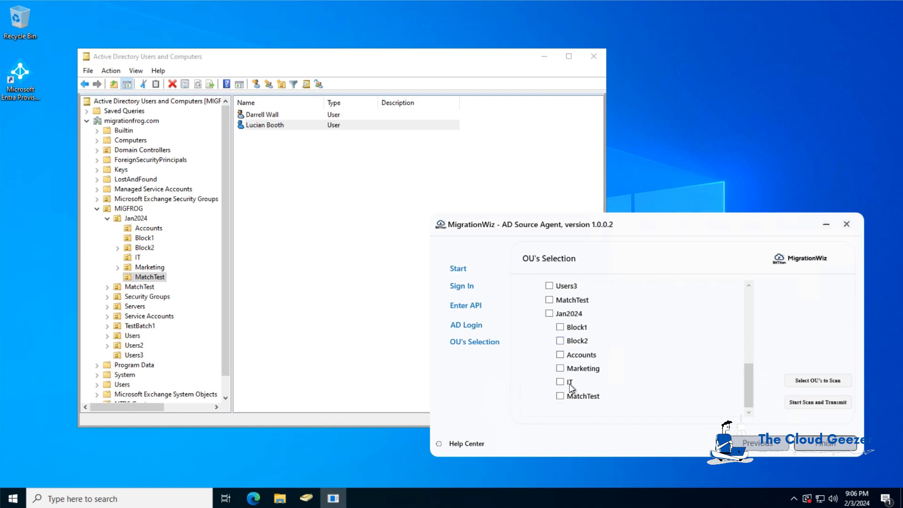
click(559, 395)
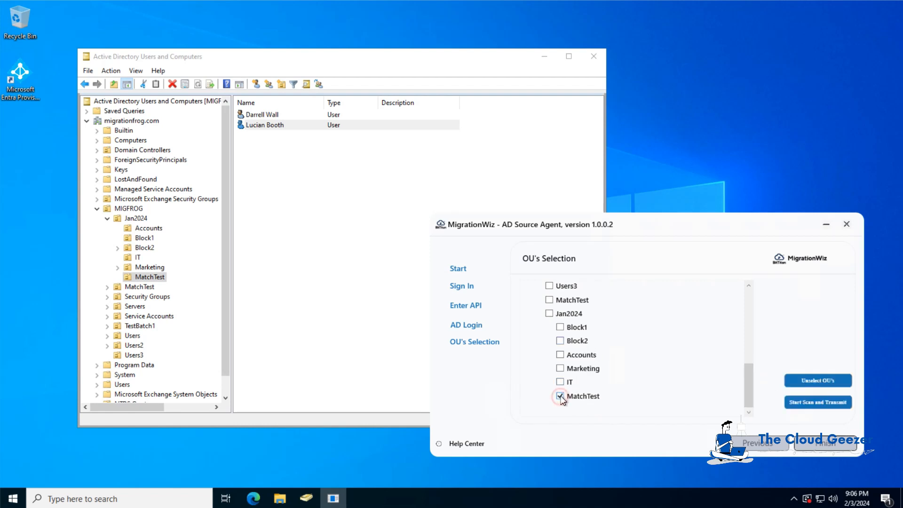
click(806, 403)
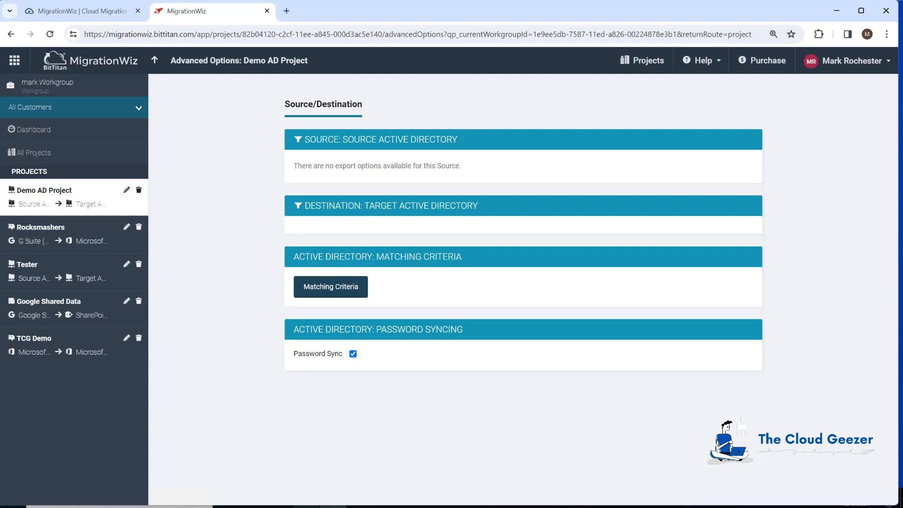
Step: Back in the browser, return to the Demo AD Project list, refresh it and sort the objects by Source Object UPN
click(154, 61)
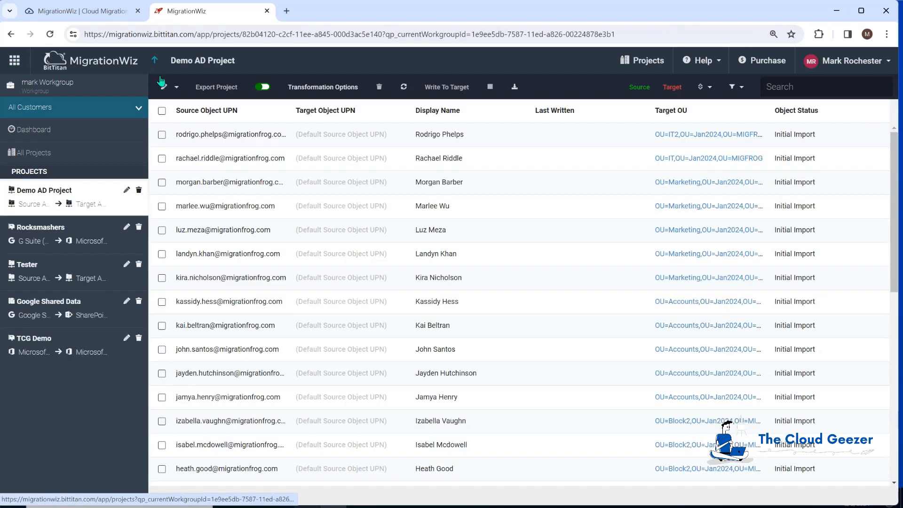
click(404, 86)
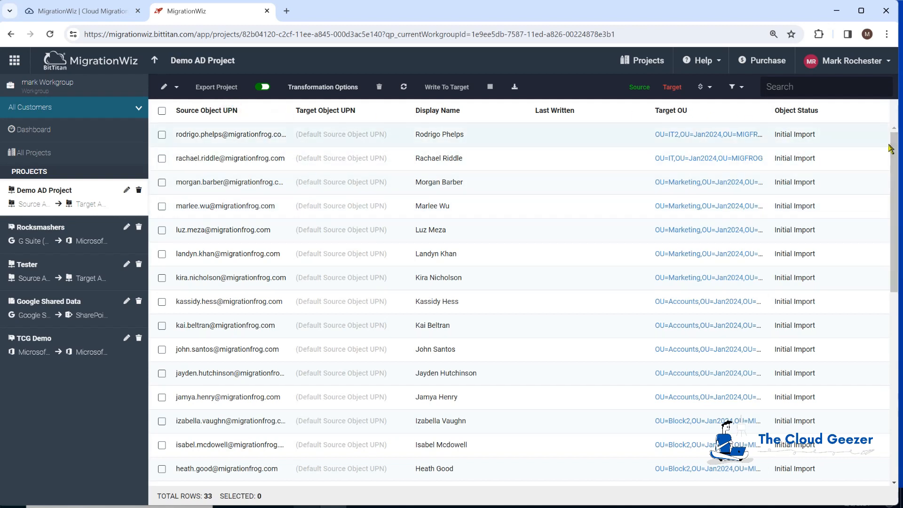
mouse_move(892, 149)
mouse_down()
mouse_move(892, 159)
mouse_move(891, 151)
mouse_up()
click(704, 87)
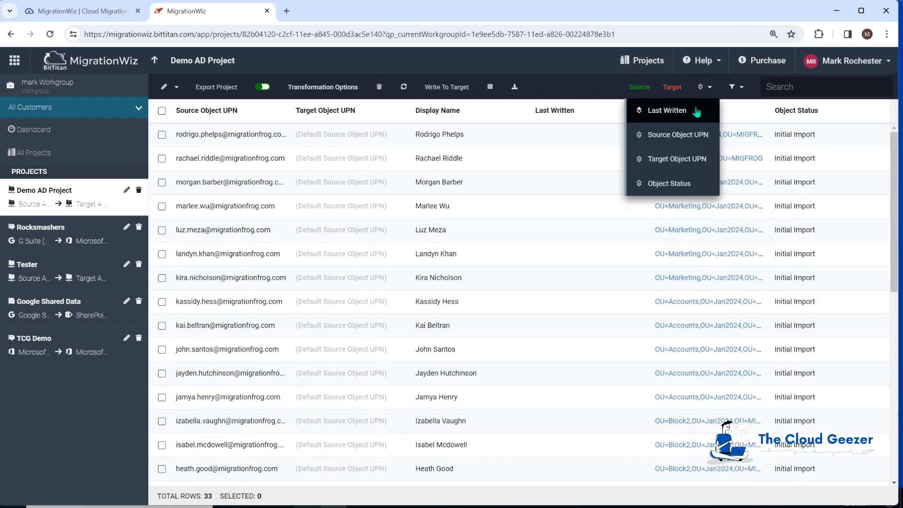
click(697, 134)
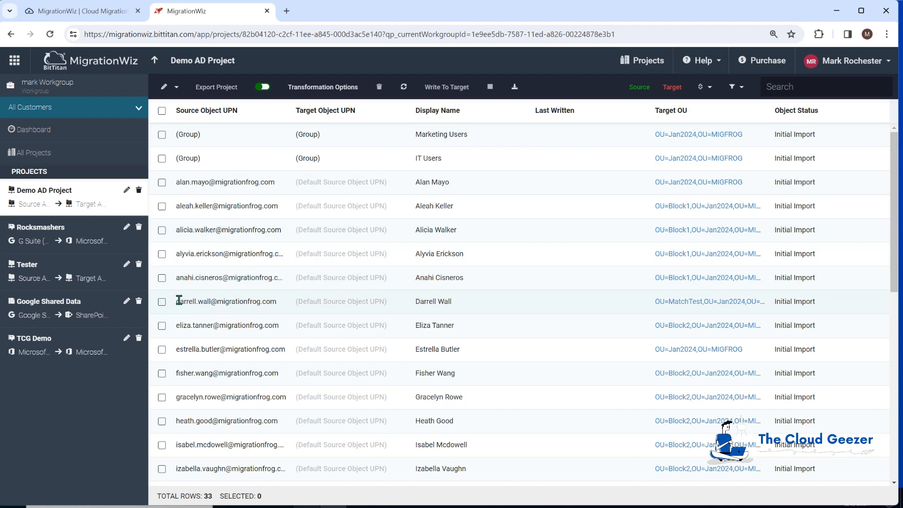
Step: Select the two users whose target OU is MatchTest and start the migration, confirming the write request for 2 AD objects
click(162, 301)
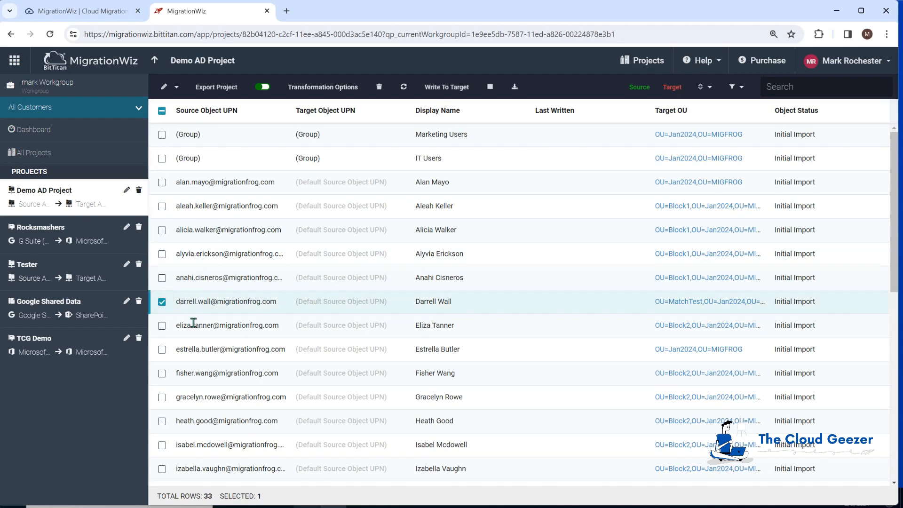
scroll(194, 324, down, 3)
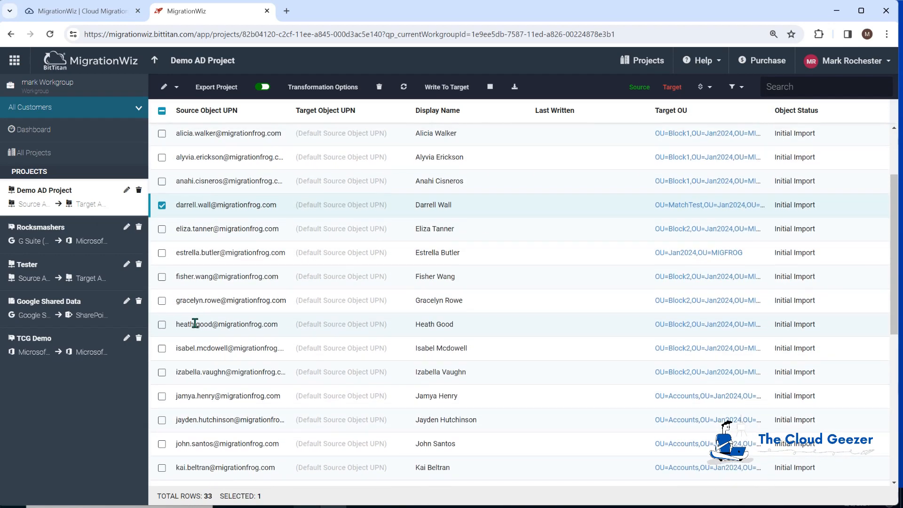
scroll(194, 328, down, 4)
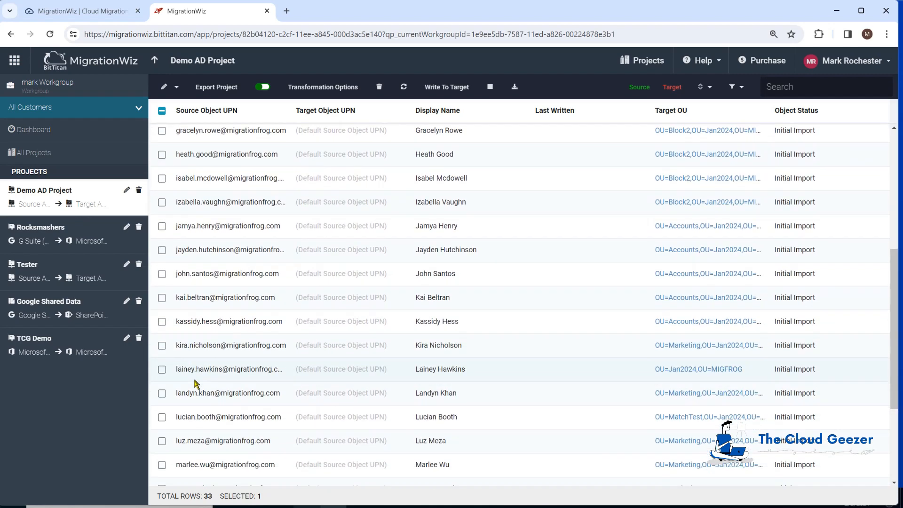
click(162, 373)
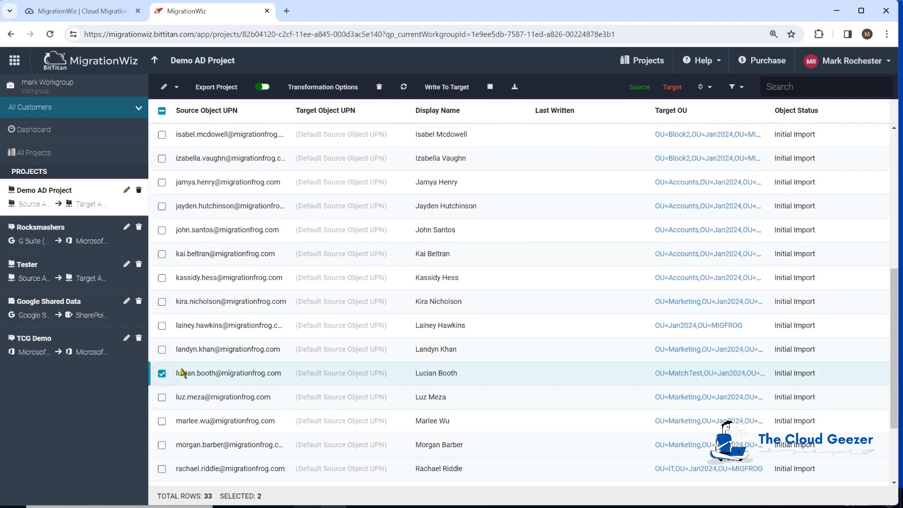
click(446, 87)
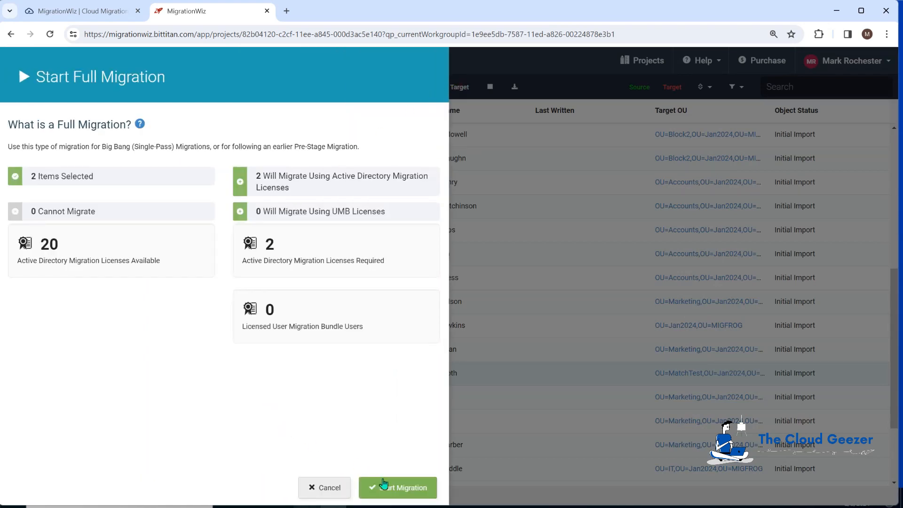
click(405, 488)
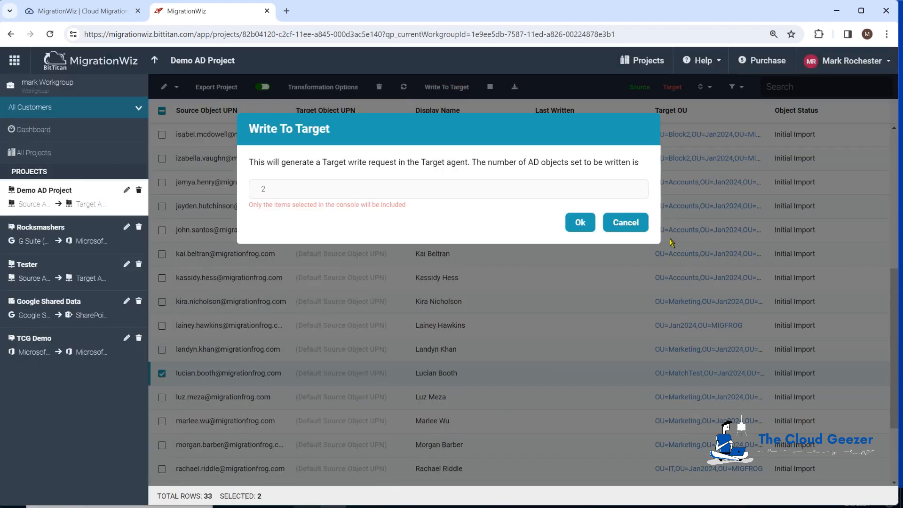
click(580, 222)
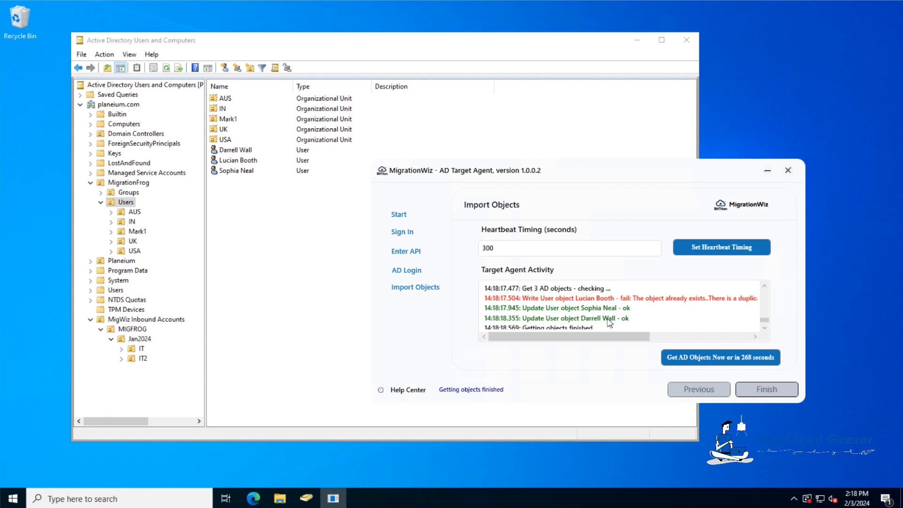
Step: On the target server, refresh the MigrationFrog Users OU and examine the first listed user's general and address properties
click(254, 259)
click(167, 68)
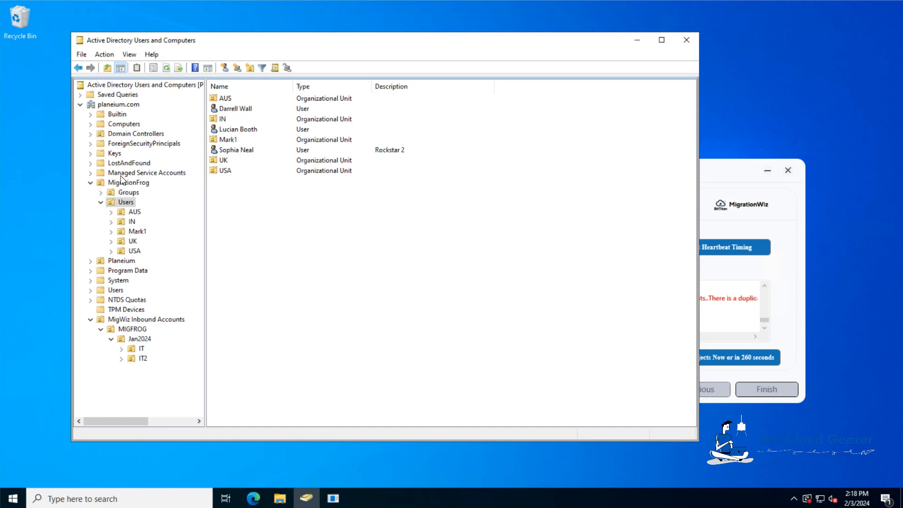
click(229, 109)
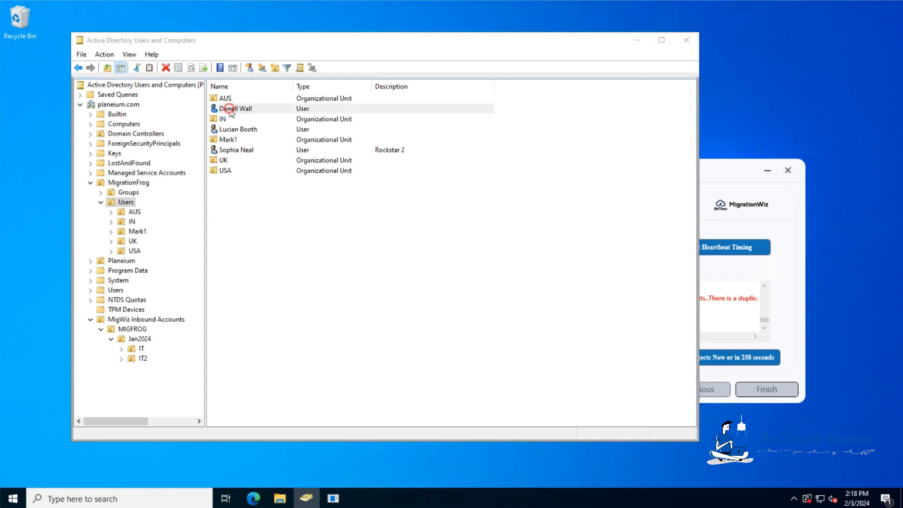
double_click(228, 109)
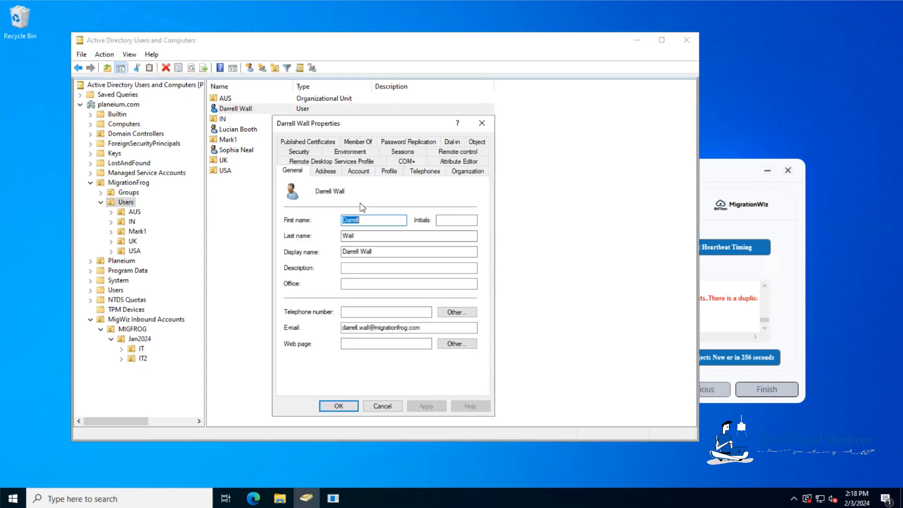
click(325, 171)
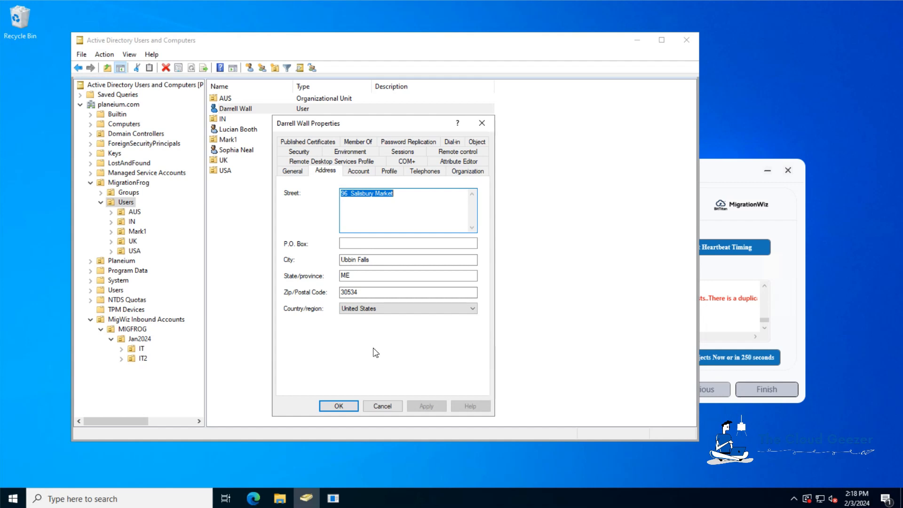
click(389, 406)
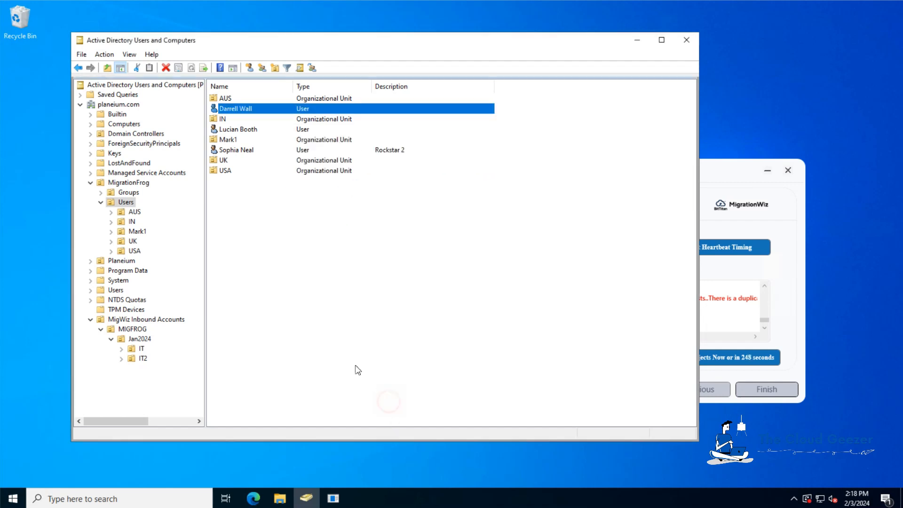
Step: Examine the second listed user's general, address and account properties, and view the project's objects filtered by Object Cannot be Written
click(243, 130)
double_click(243, 129)
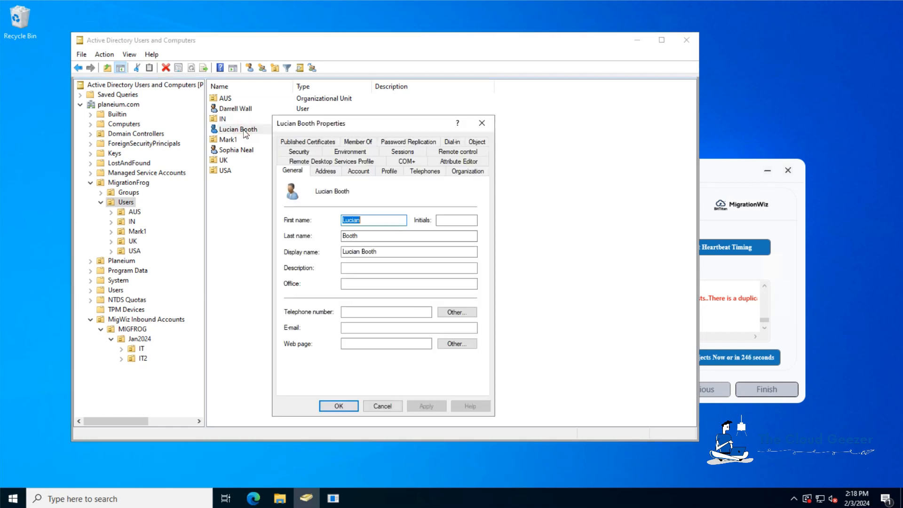
click(326, 171)
click(358, 171)
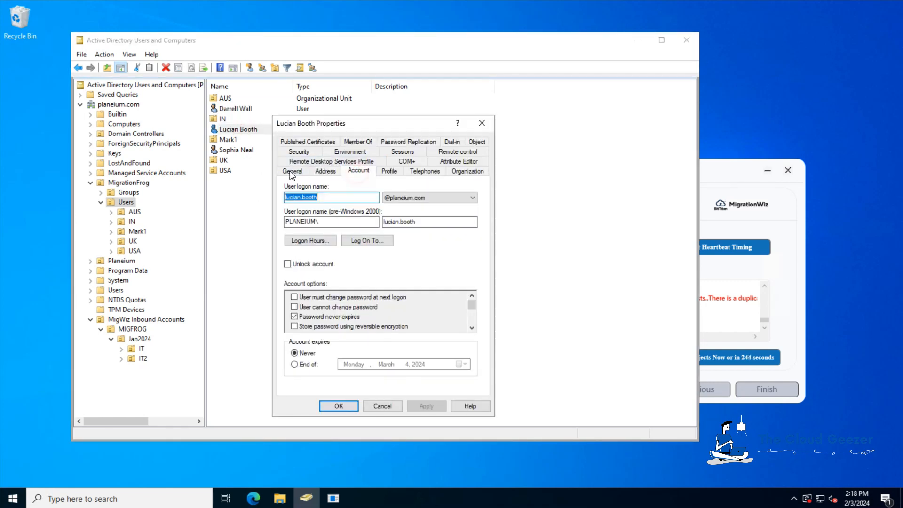
click(292, 171)
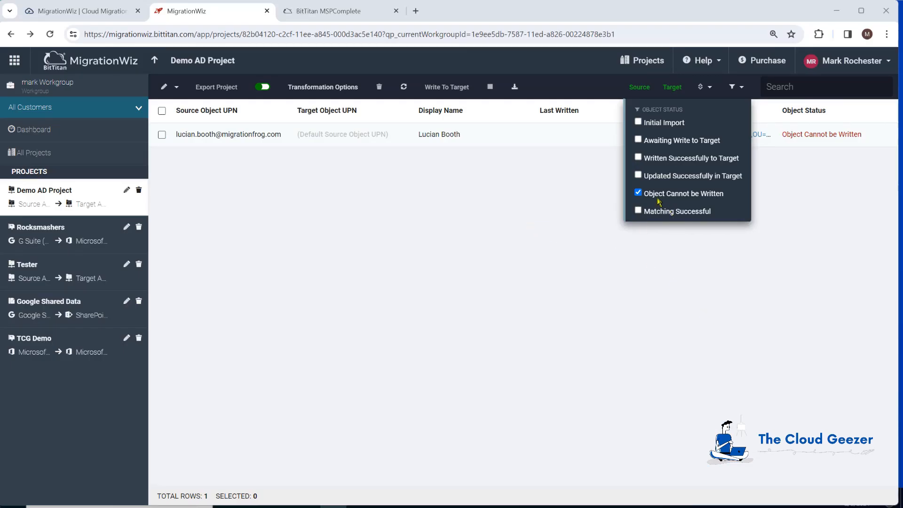
click(546, 206)
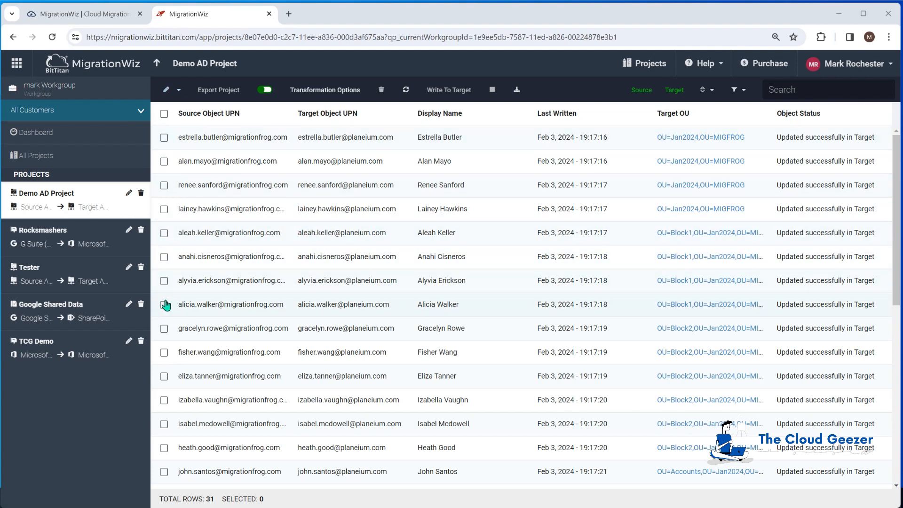
Step: Export the first four listed users of the Demo AD Project to the TCG Demo project and open that project's item list
click(164, 138)
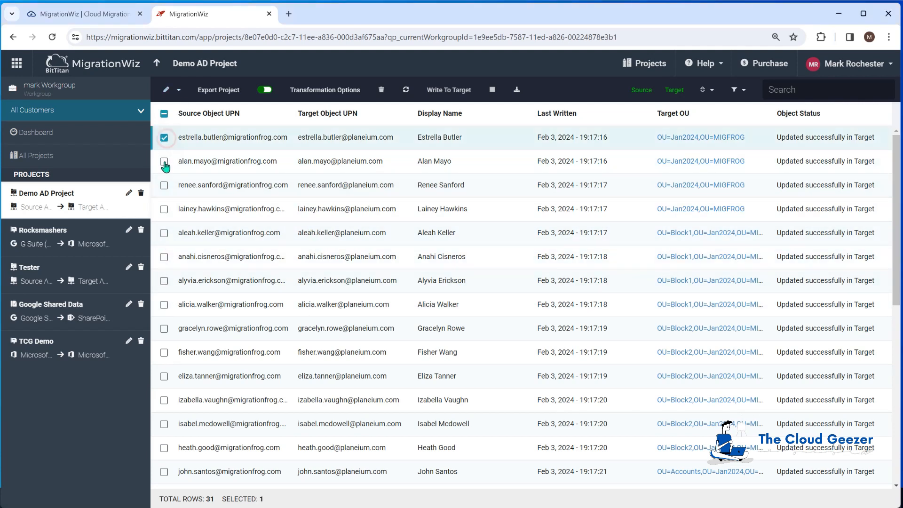
click(164, 161)
click(164, 185)
click(164, 209)
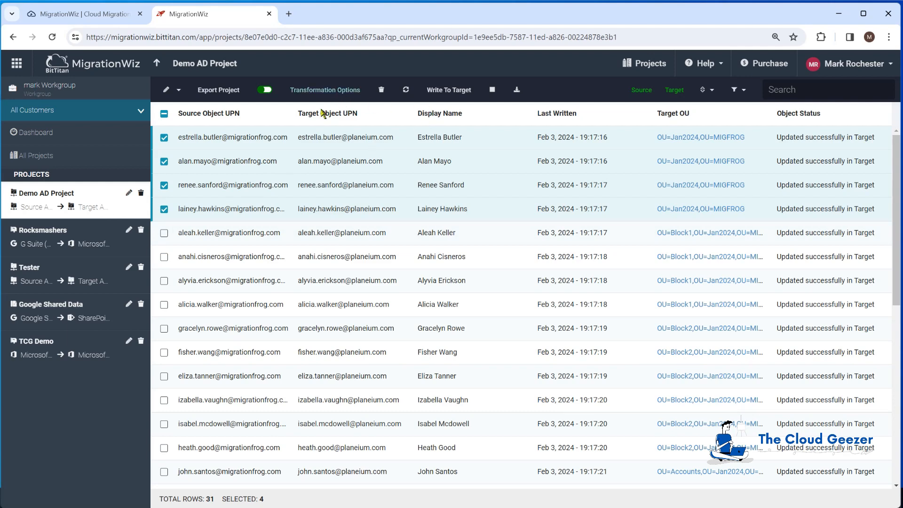
click(215, 90)
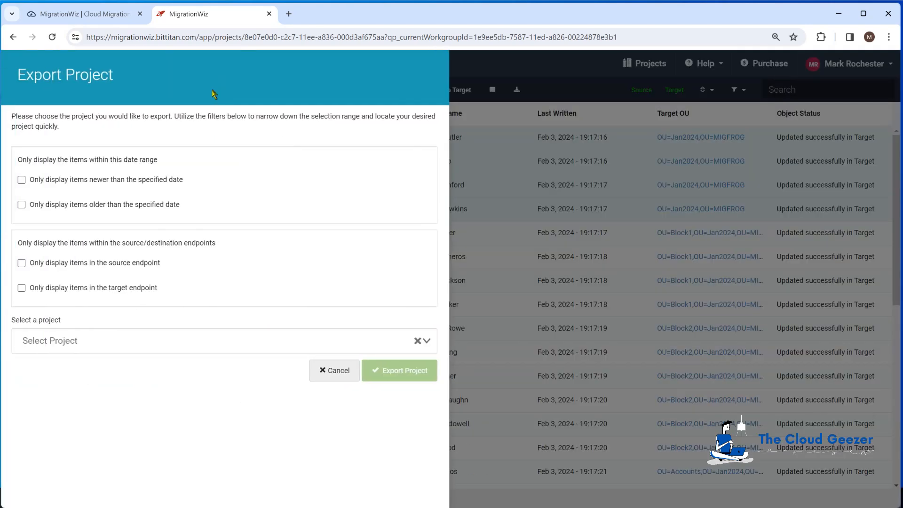
click(277, 341)
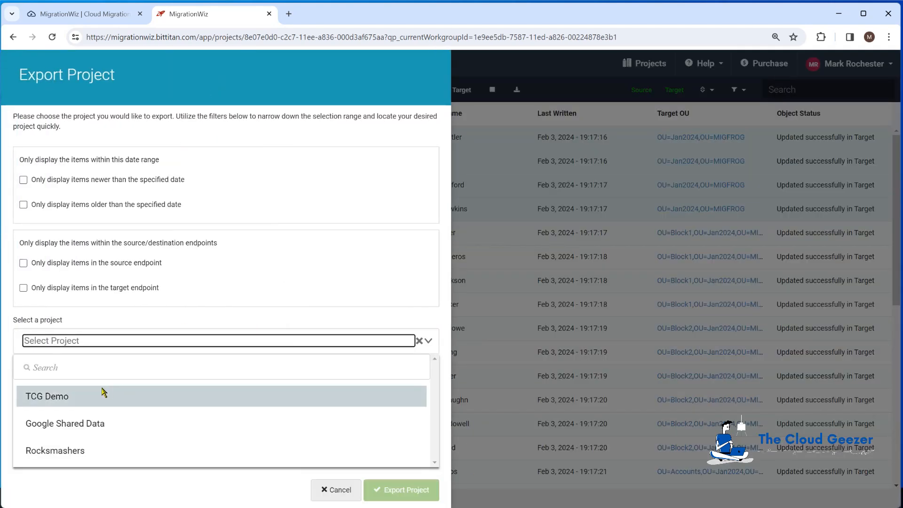
click(60, 395)
click(411, 371)
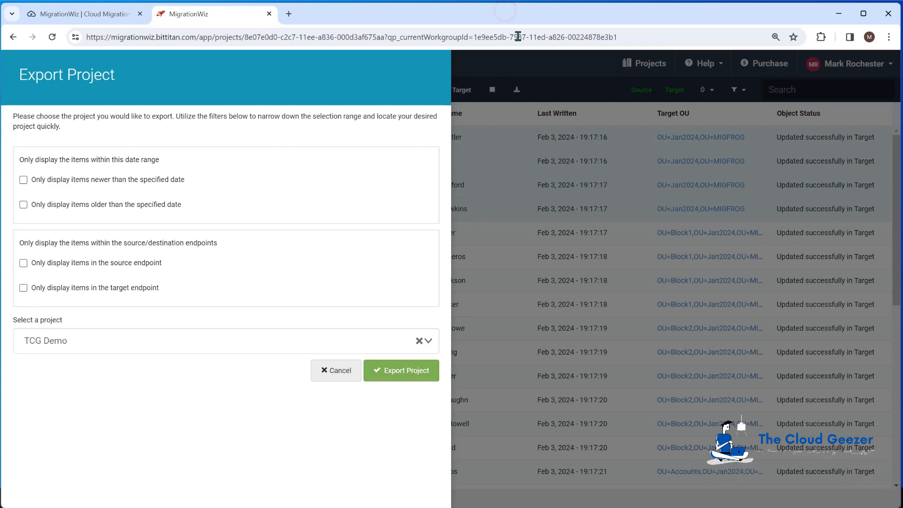
click(573, 67)
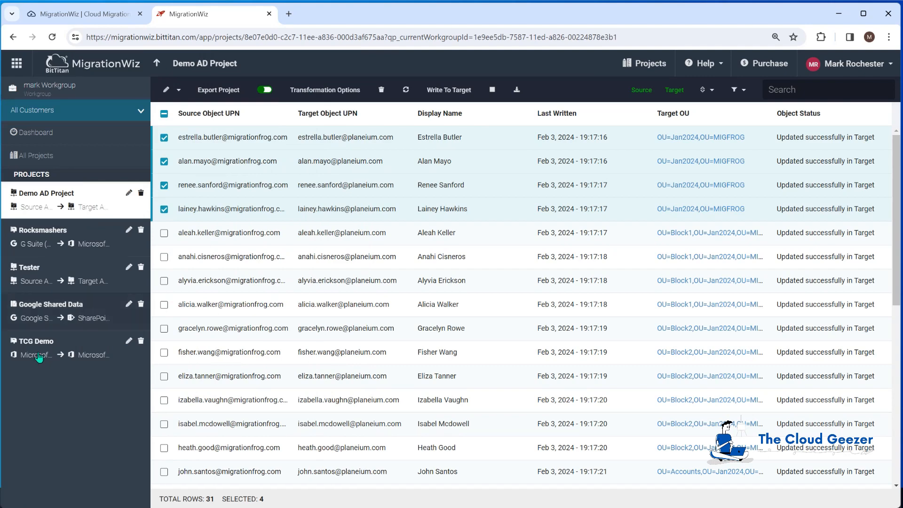
click(40, 347)
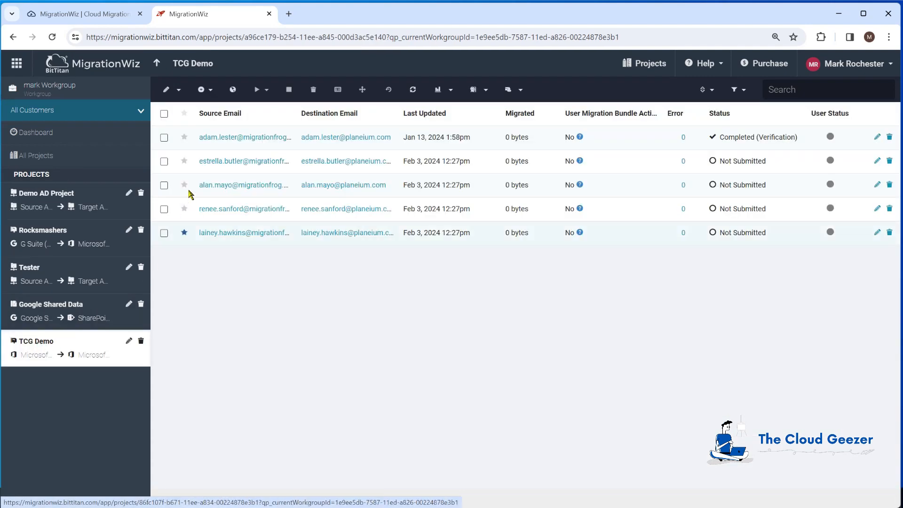